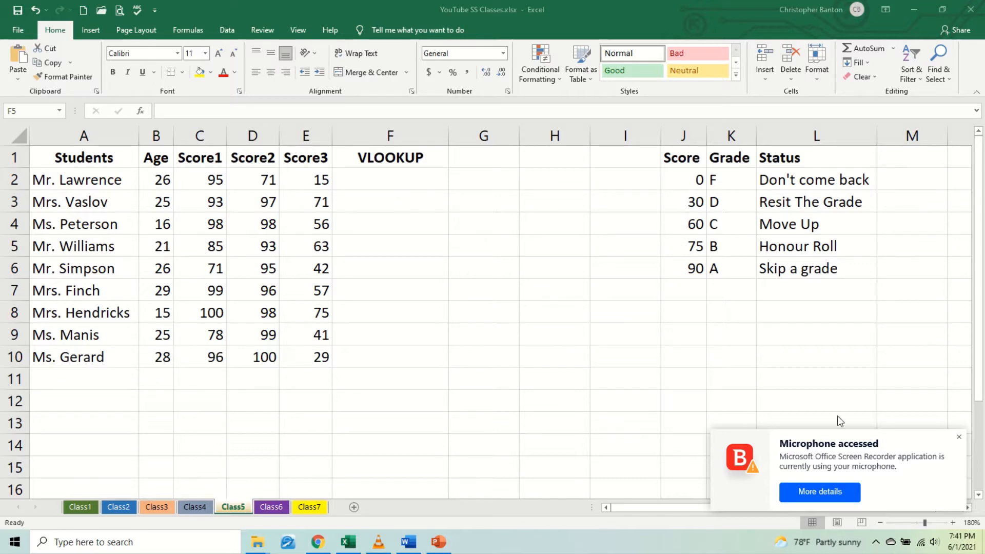
# - Dismiss the microphone notification and highlight the score, grade and status table in J1:L6
pyautogui.click(959, 438)
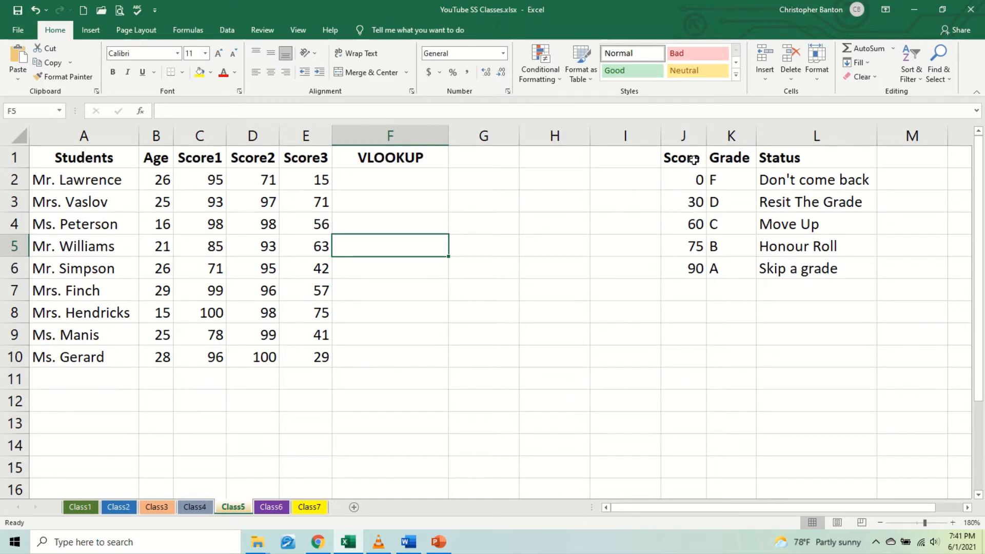
pyautogui.moveTo(693, 160)
pyautogui.mouseDown()
pyautogui.moveTo(763, 220)
pyautogui.moveTo(762, 278)
pyautogui.mouseUp()
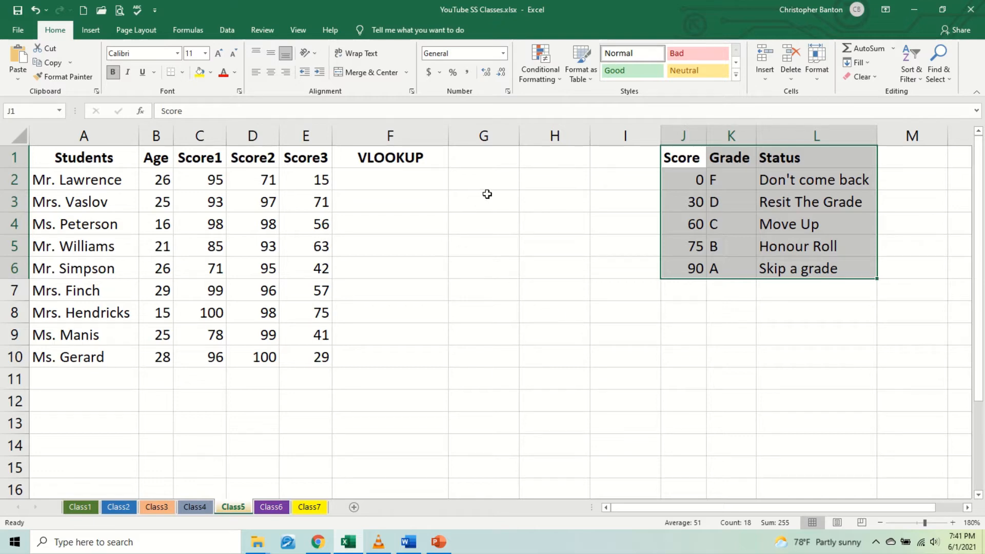
# - Start a VLOOKUP formula in F2 with the Score3 cell E2 as the lookup value
pyautogui.click(392, 183)
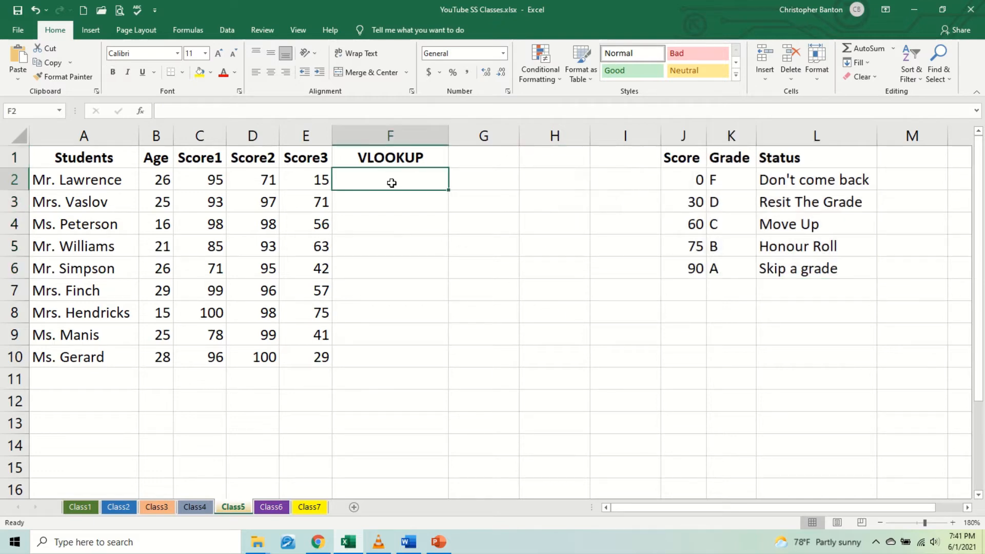
pyautogui.click(420, 197)
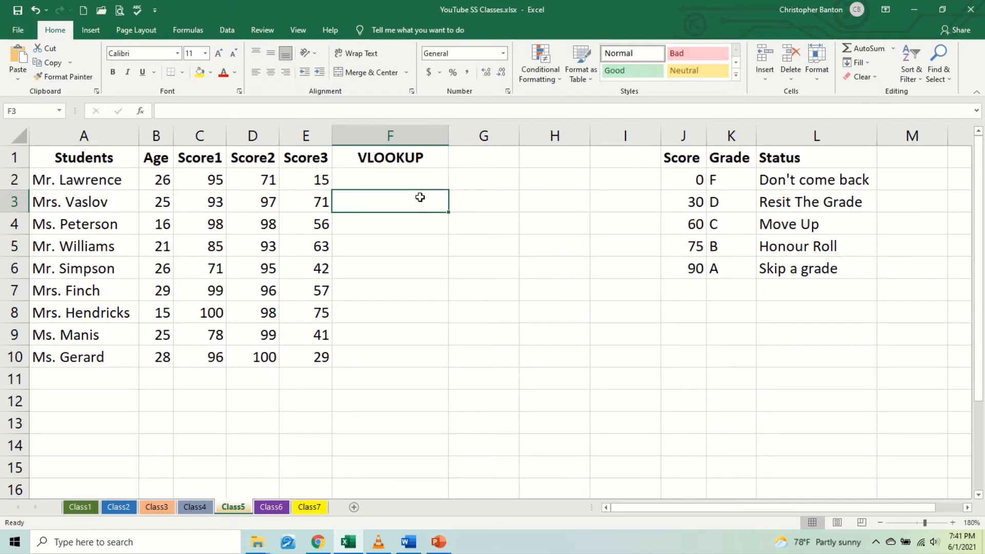
pyautogui.press('Up')
pyautogui.write('=')
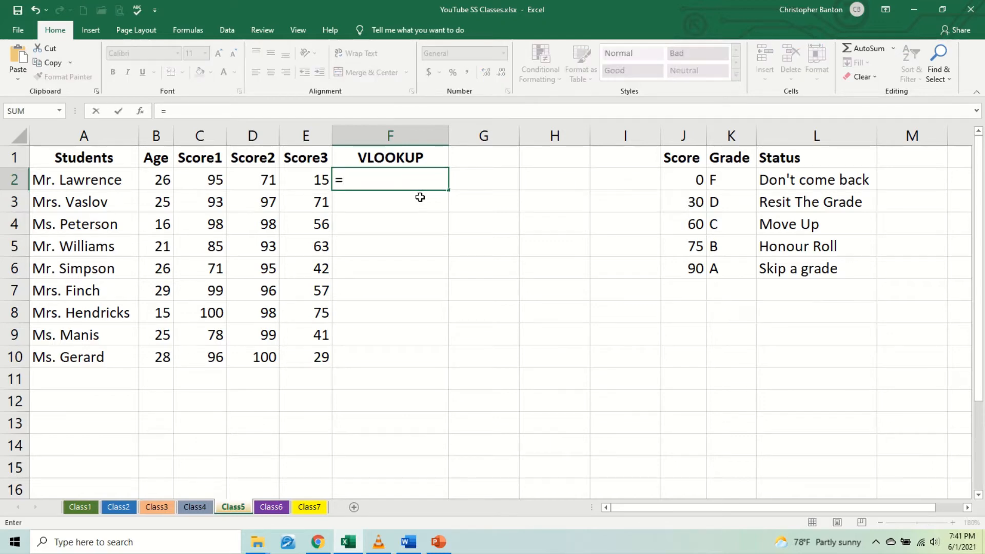
pyautogui.write('VLOOKU')
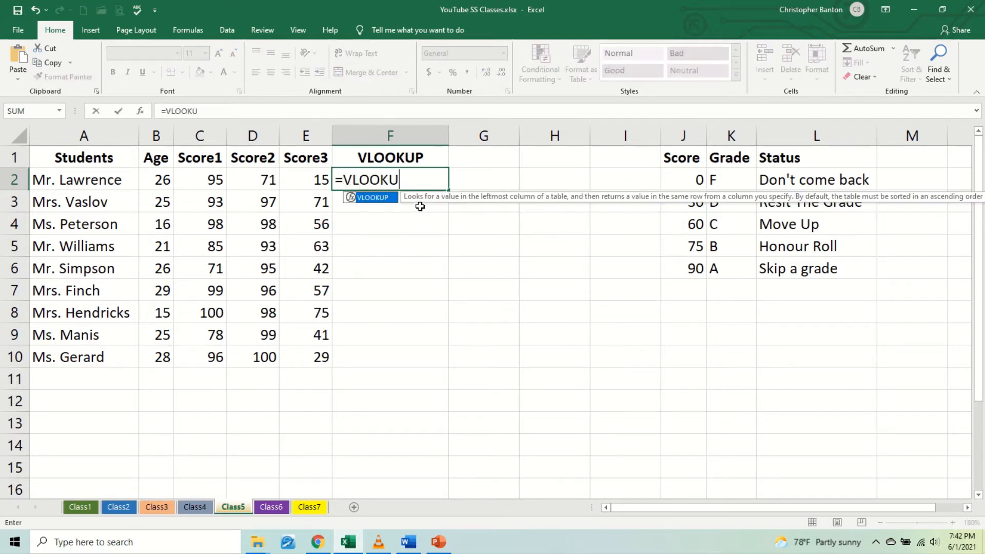
pyautogui.write('P(')
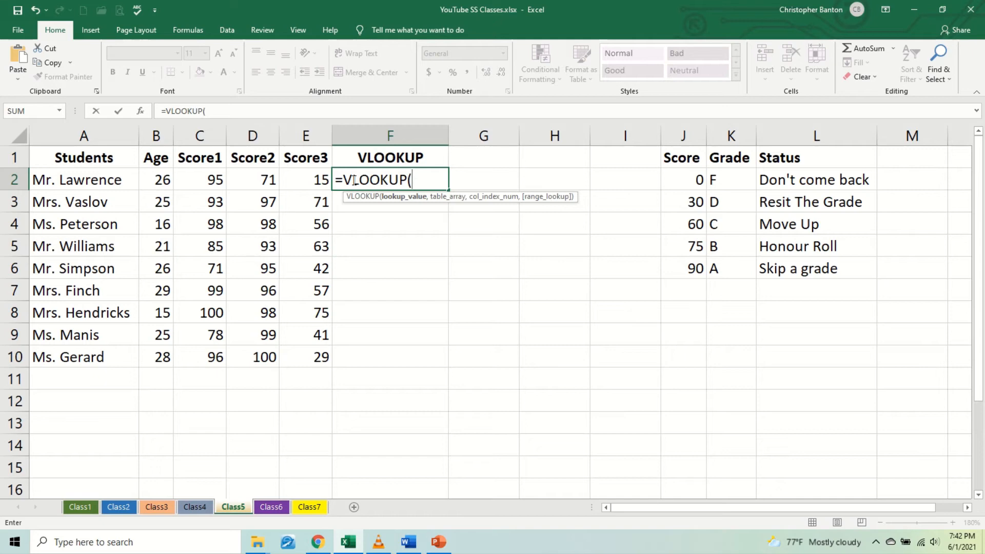
pyautogui.click(302, 181)
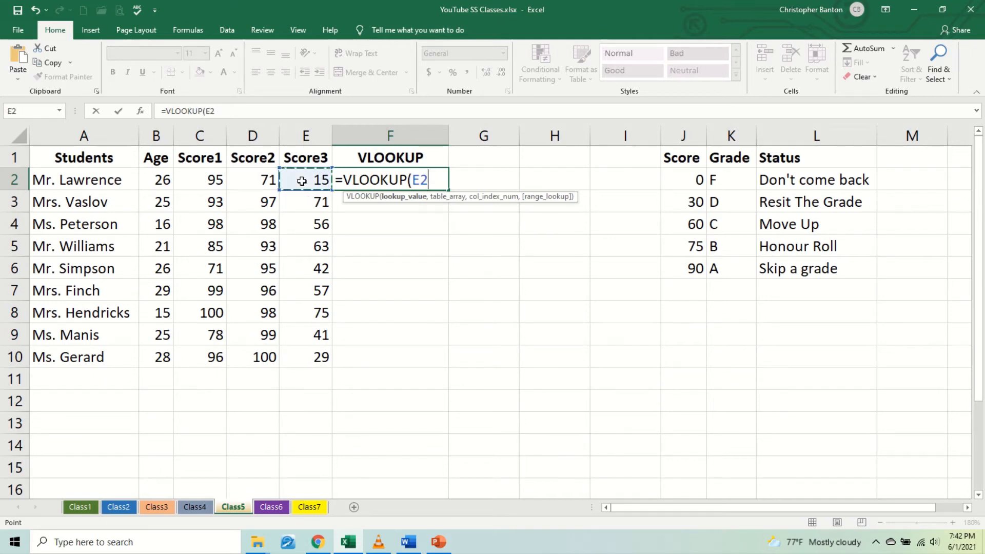
pyautogui.write(',')
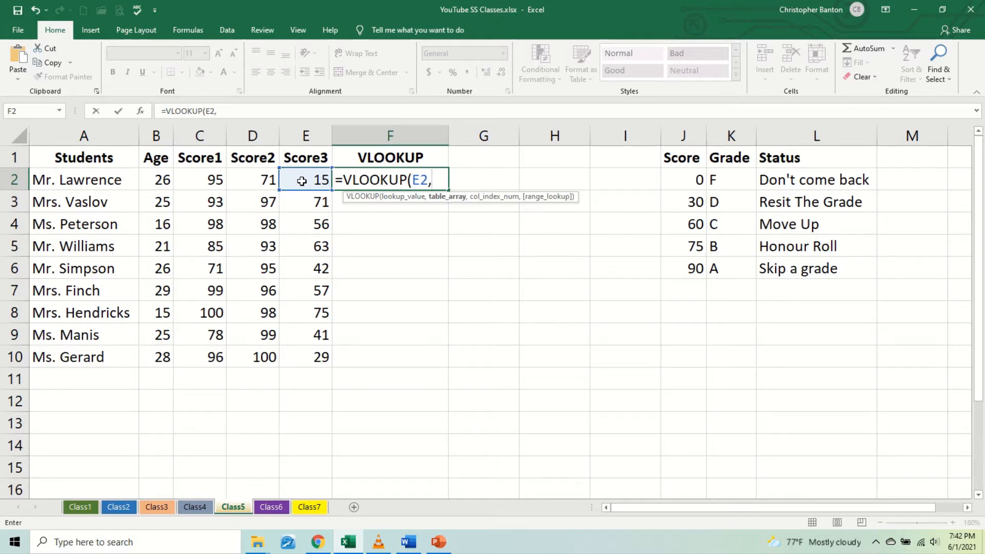
pyautogui.press('BackSpace')
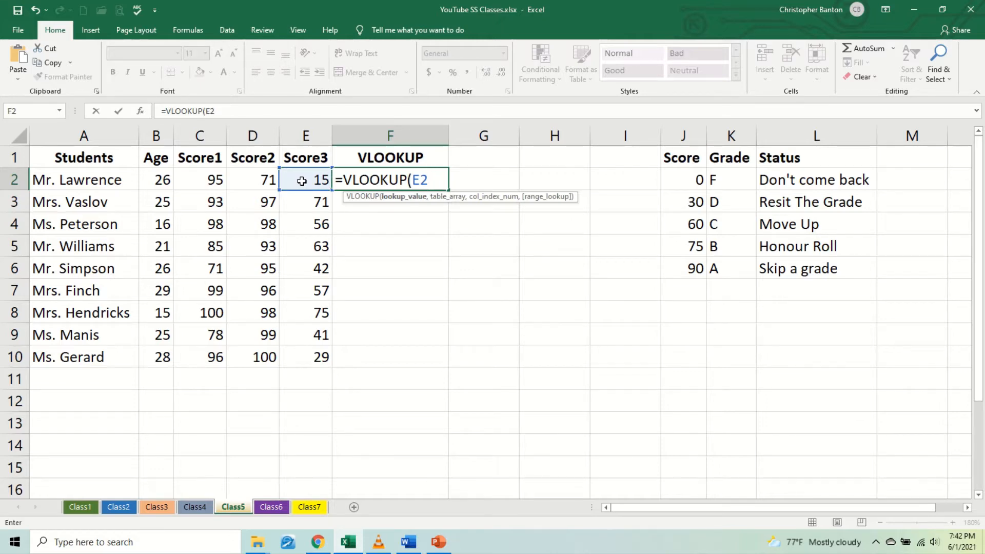
pyautogui.write(';')
pyautogui.write(',')
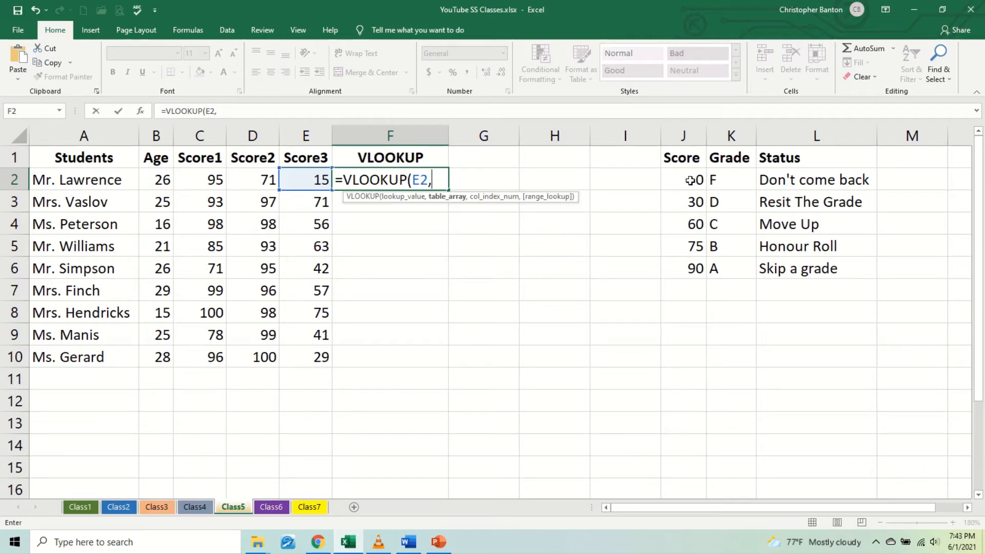
# - Complete the F2 VLOOKUP with table array J2:L6, column index 3 and TRUE for approximate match
pyautogui.moveTo(690, 181); pyautogui.dragTo(783, 274)
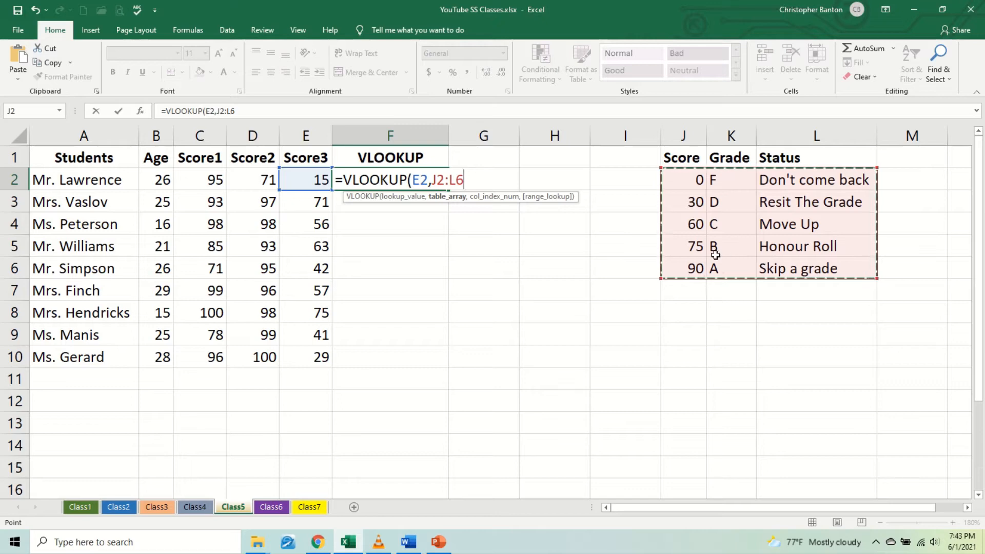
pyautogui.write(',')
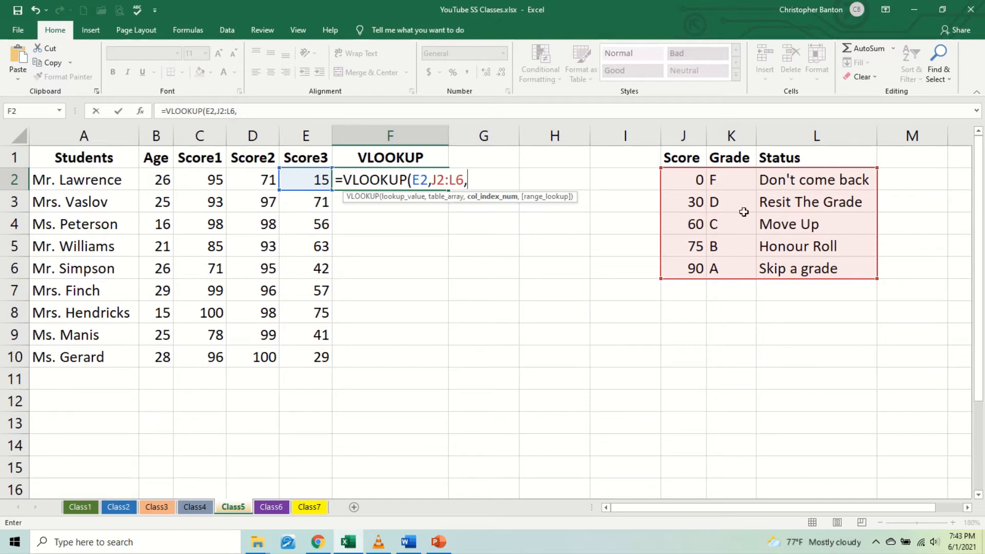
pyautogui.write('3')
pyautogui.write(',')
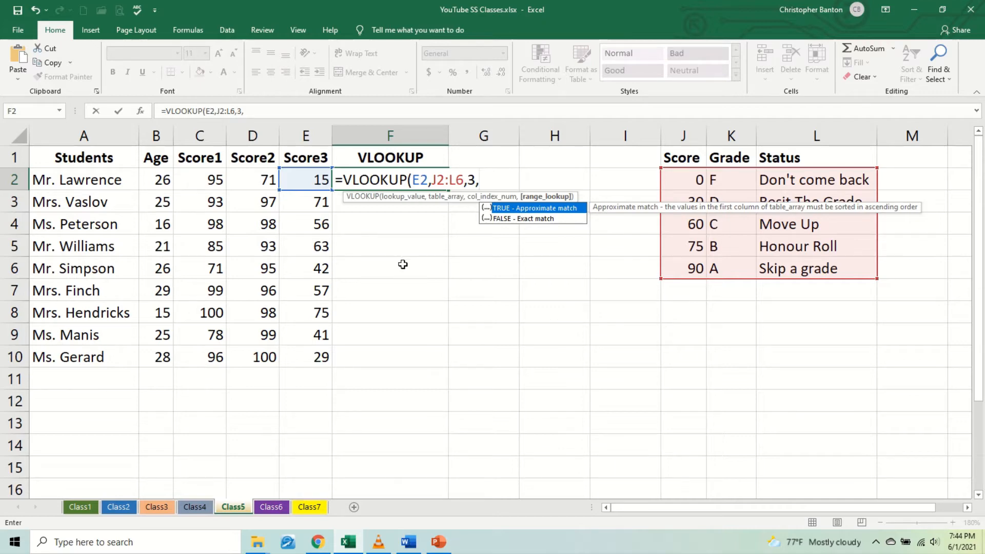
pyautogui.write('TRUE)')
pyautogui.press('Return')
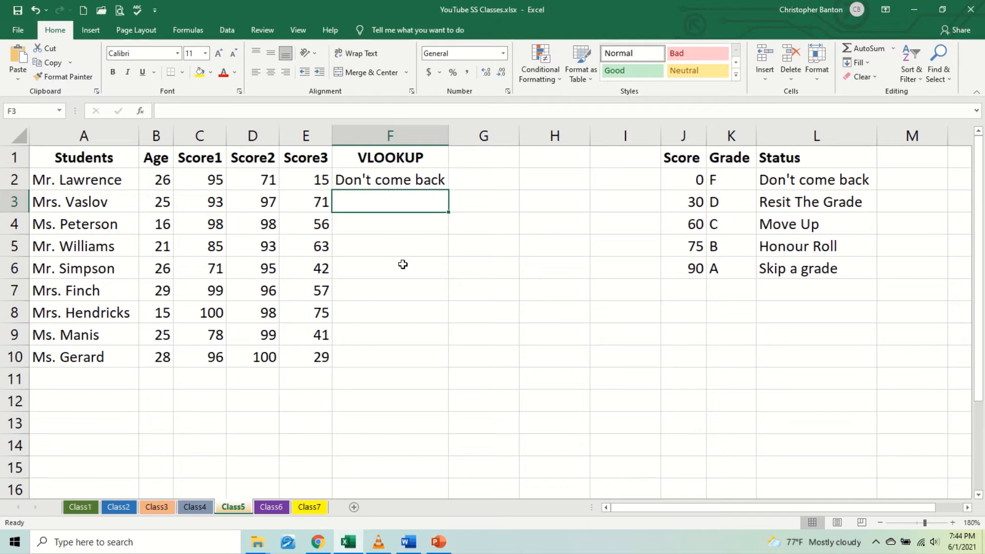
# - Try copying the F2 formula down through F10 and check the cell references in F6
pyautogui.doubleClick(388, 179)
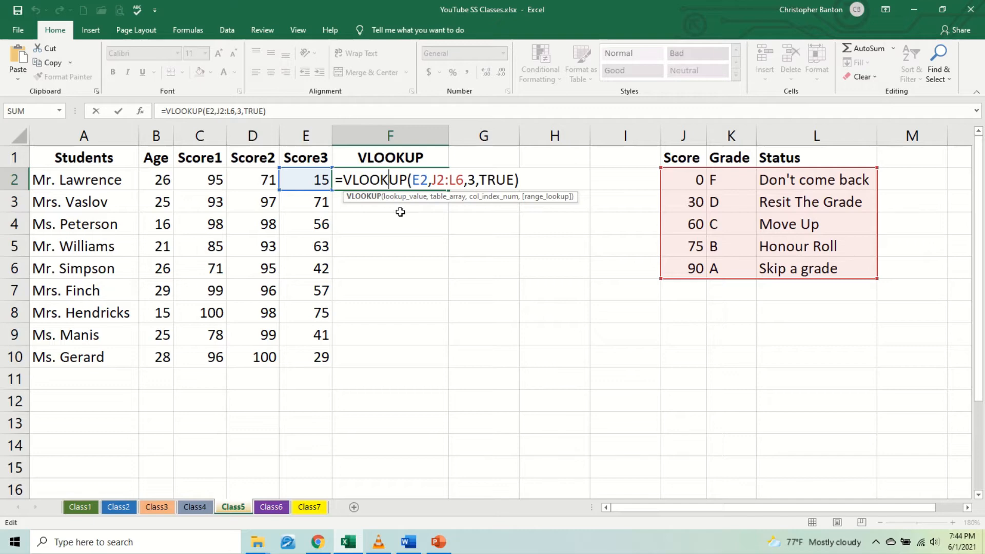
pyautogui.press('Return')
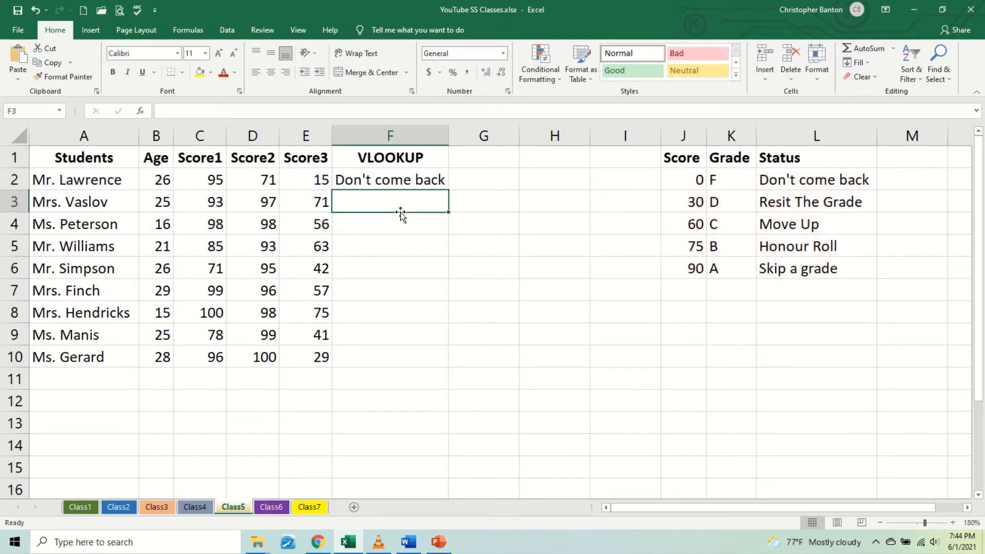
pyautogui.click(407, 175)
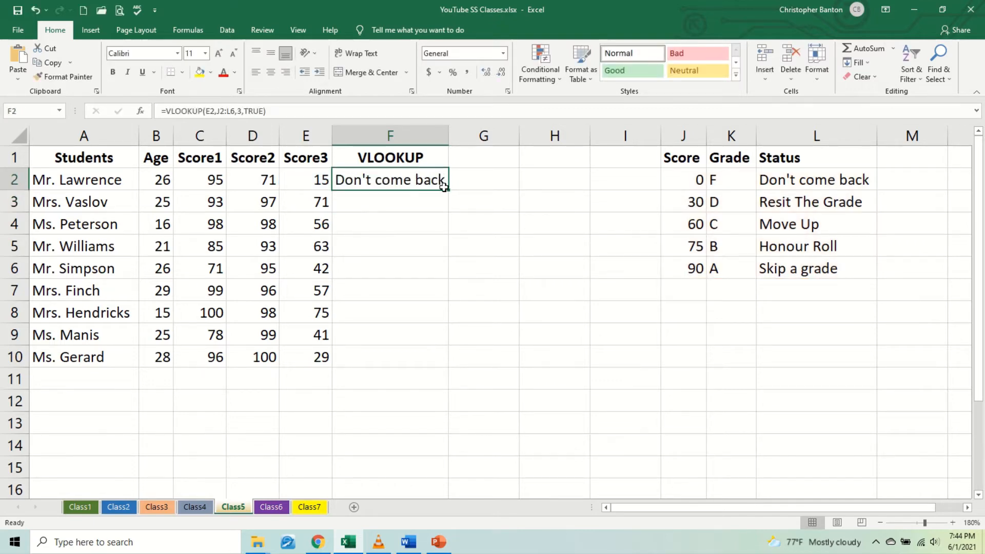
pyautogui.moveTo(447, 189); pyautogui.dragTo(422, 371)
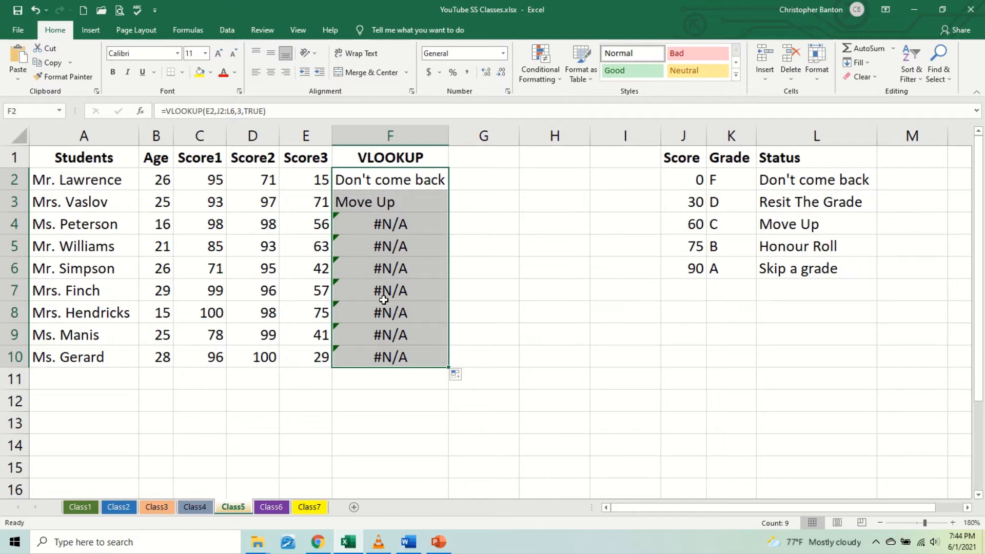
pyautogui.doubleClick(377, 267)
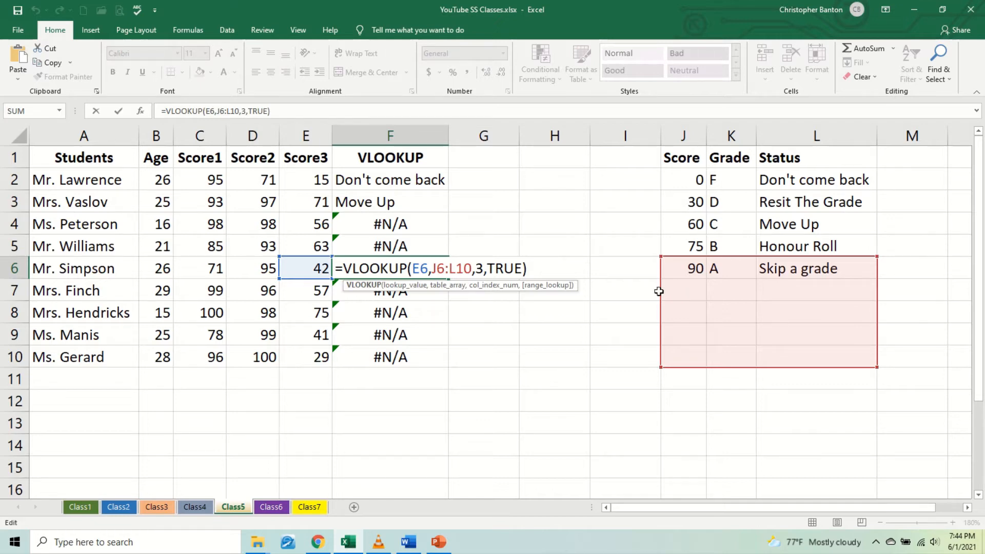
pyautogui.press('Escape')
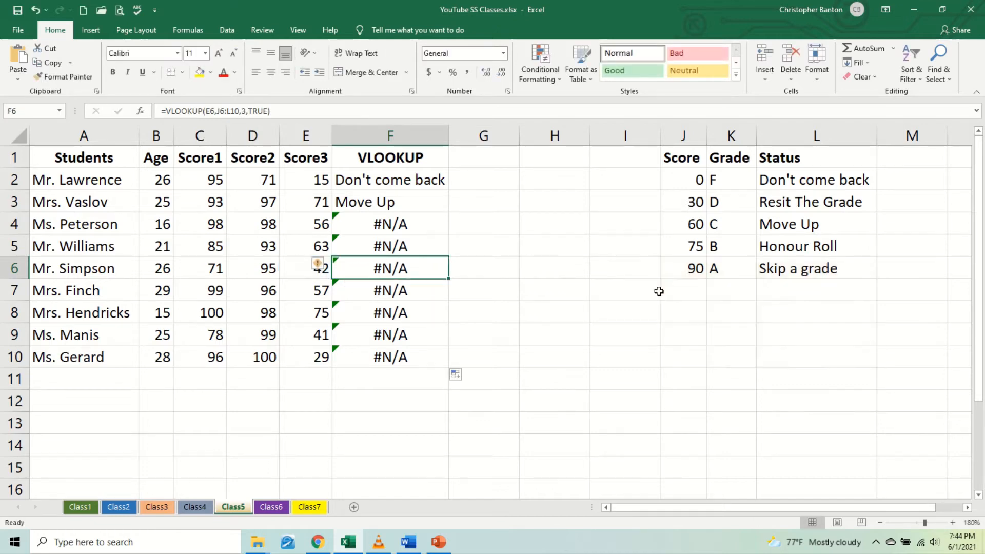
# - Make the table array in the F2 formula absolute as $J$2:$L$6
pyautogui.doubleClick(409, 182)
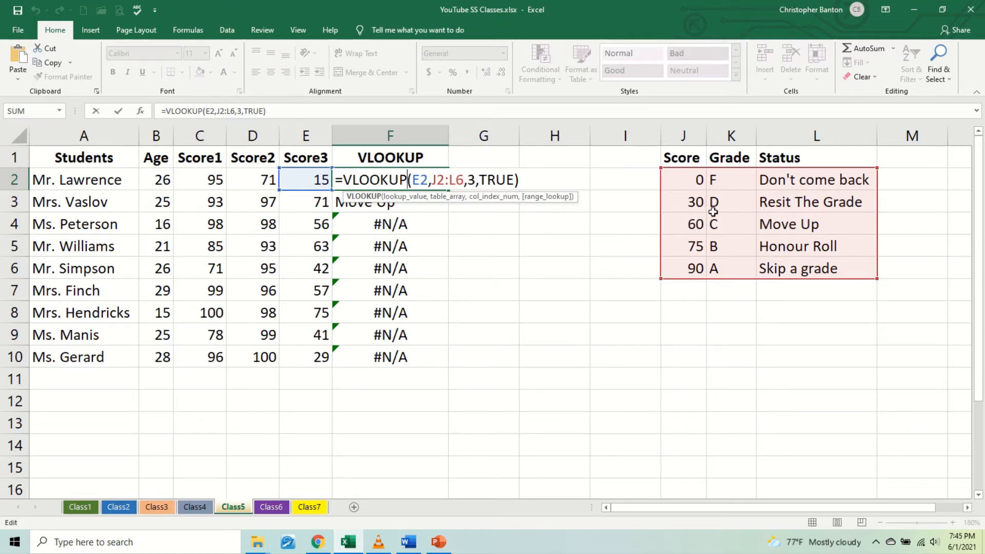
pyautogui.click(432, 179)
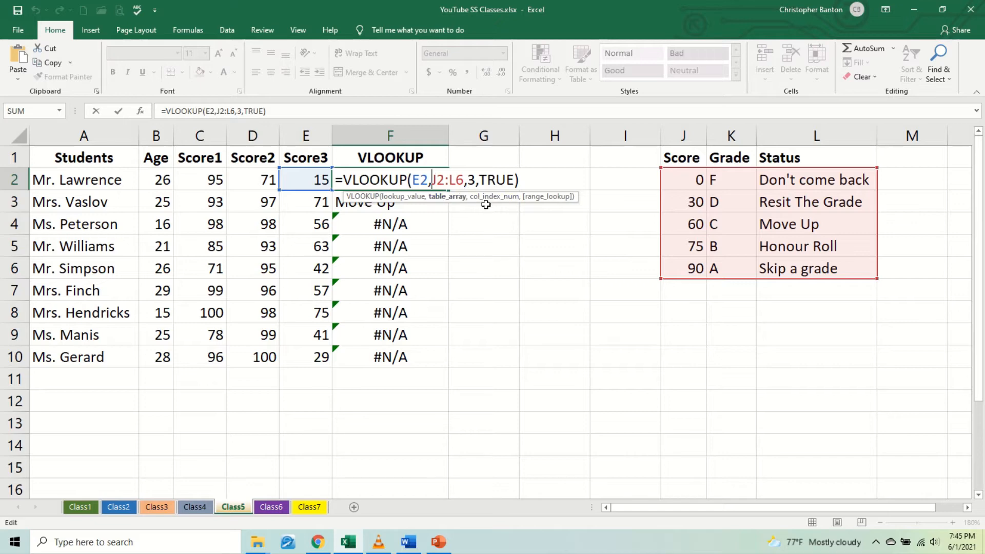
pyautogui.write('$')
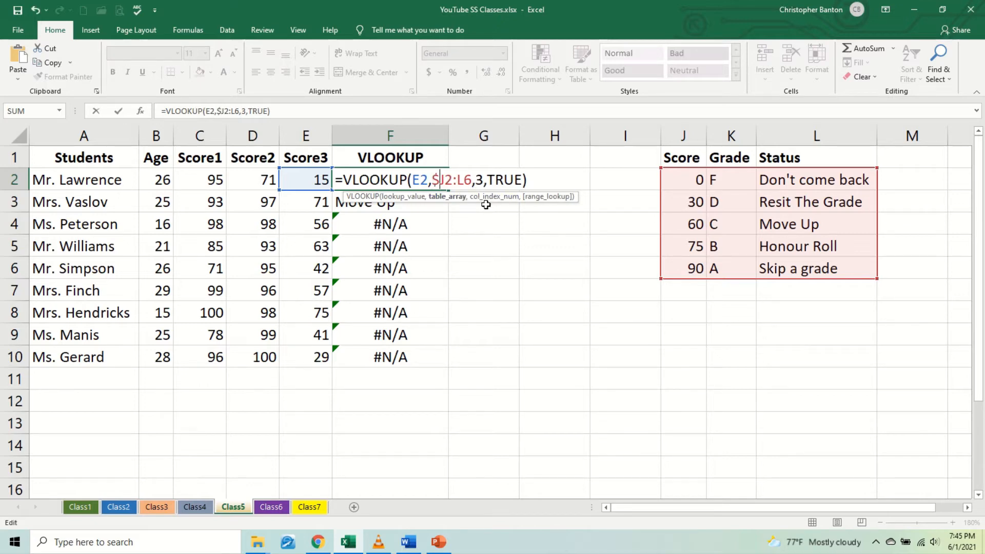
pyautogui.press('Right')
pyautogui.write('$')
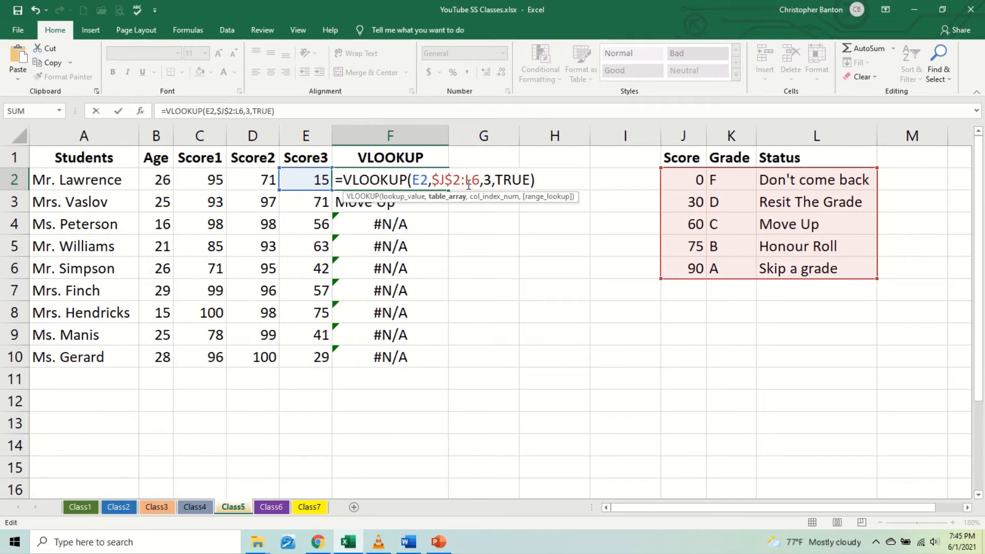
pyautogui.write('$J')
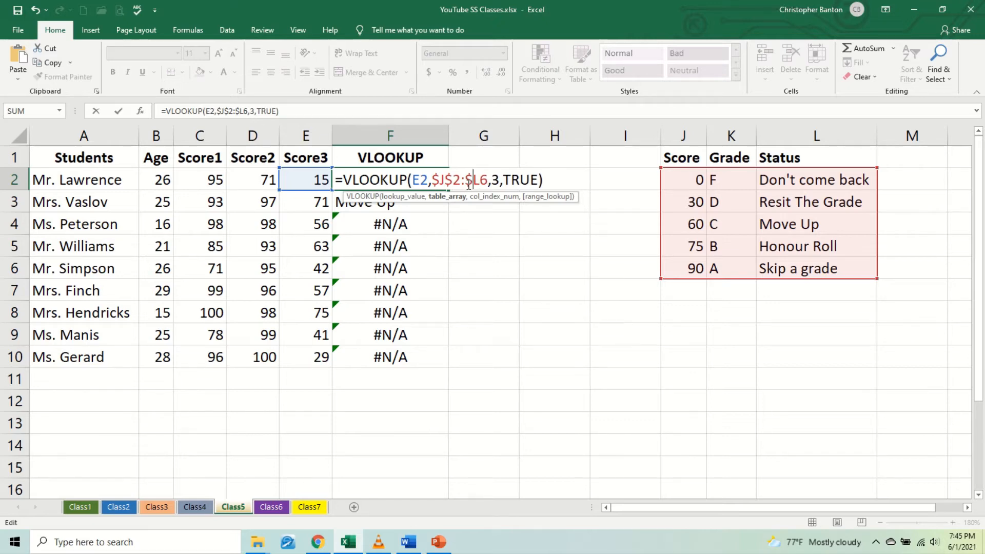
pyautogui.write('$')
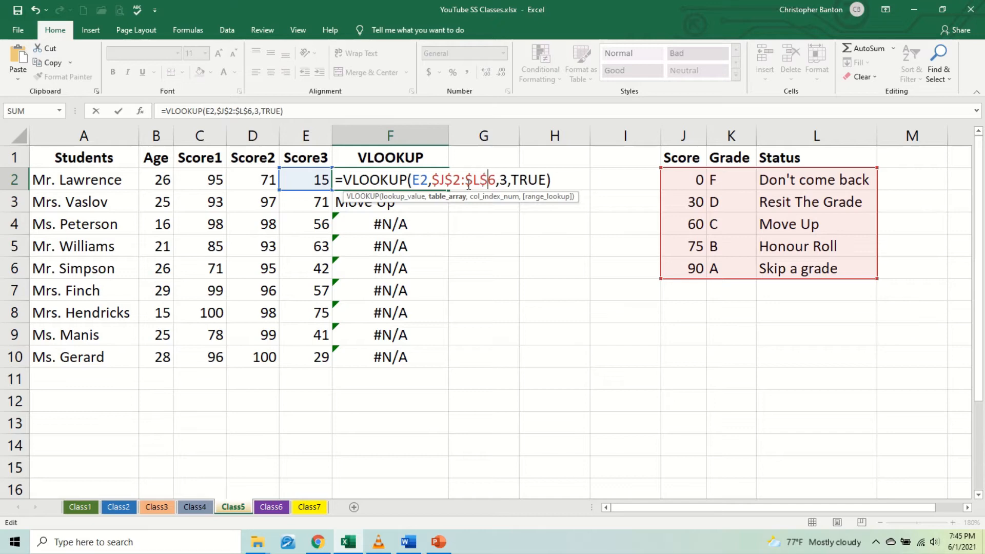
pyautogui.press('Return')
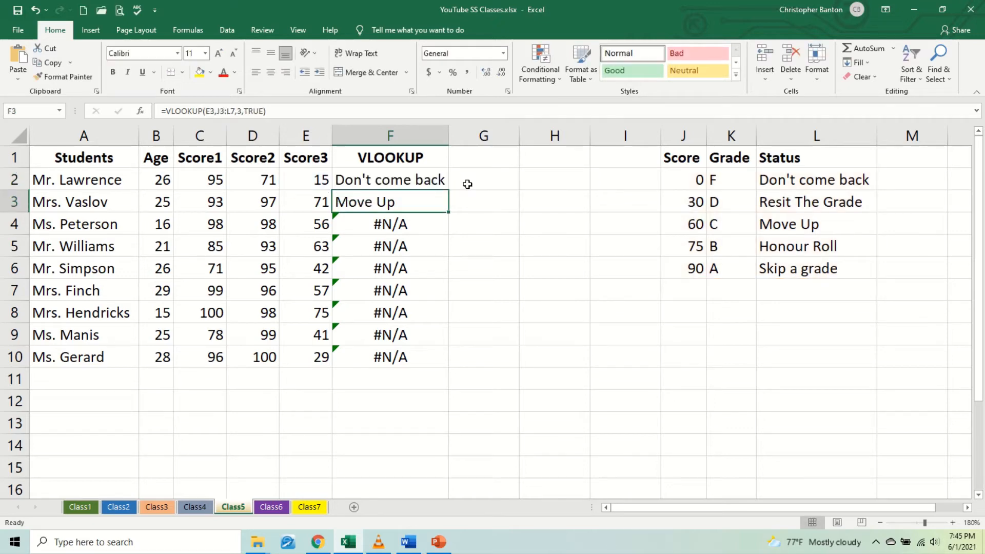
# - Fill the F2 formula down through F10 and check the table reference in F9
pyautogui.click(413, 184)
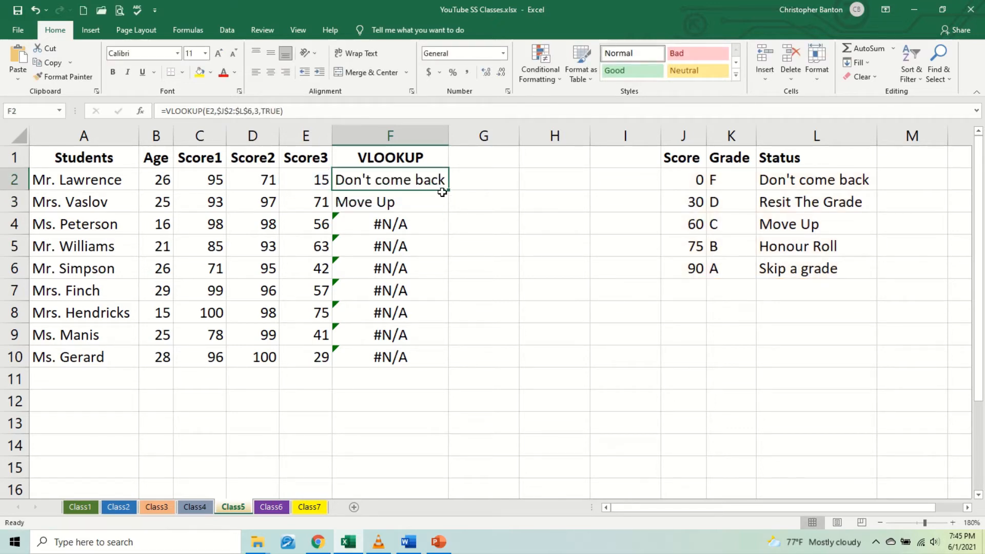
pyautogui.moveTo(443, 191); pyautogui.dragTo(418, 361)
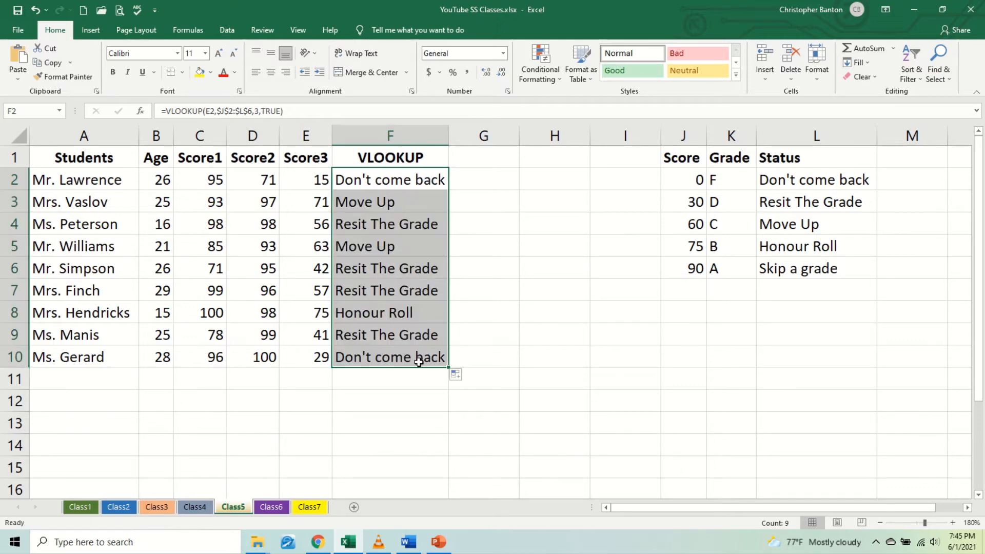
pyautogui.doubleClick(400, 336)
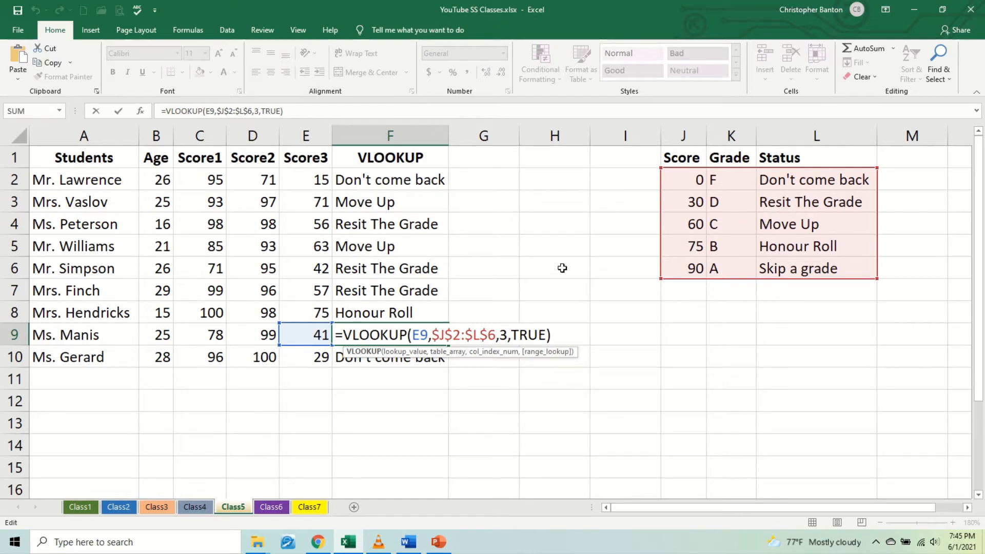
pyautogui.press('Return')
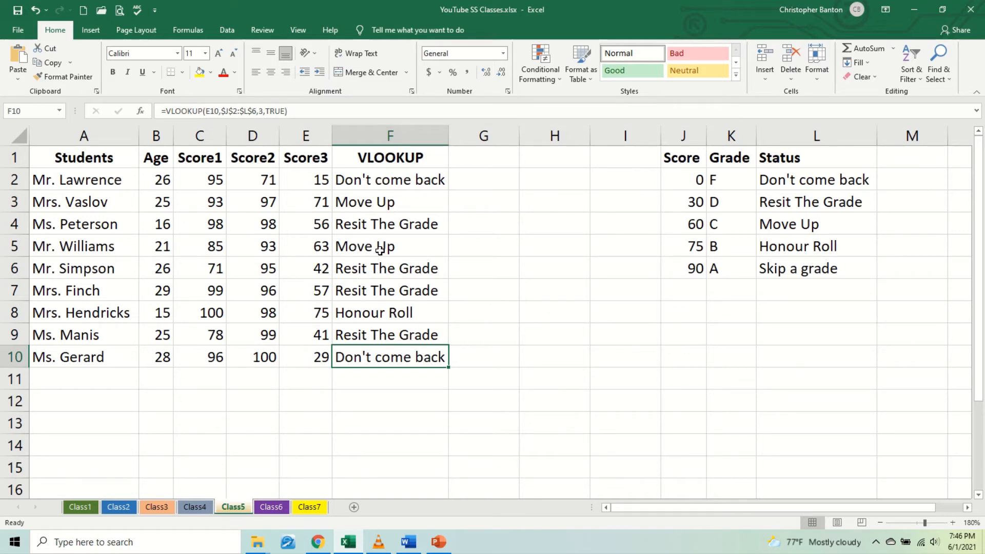
# - Change the column index in the F2 VLOOKUP formula to 2 to return the grade
pyautogui.doubleClick(391, 182)
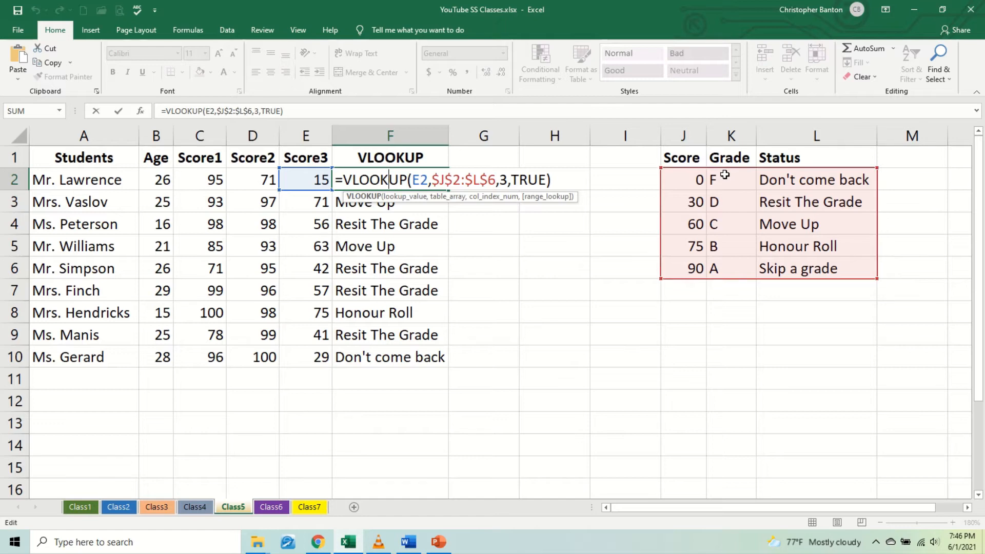
pyautogui.click(507, 180)
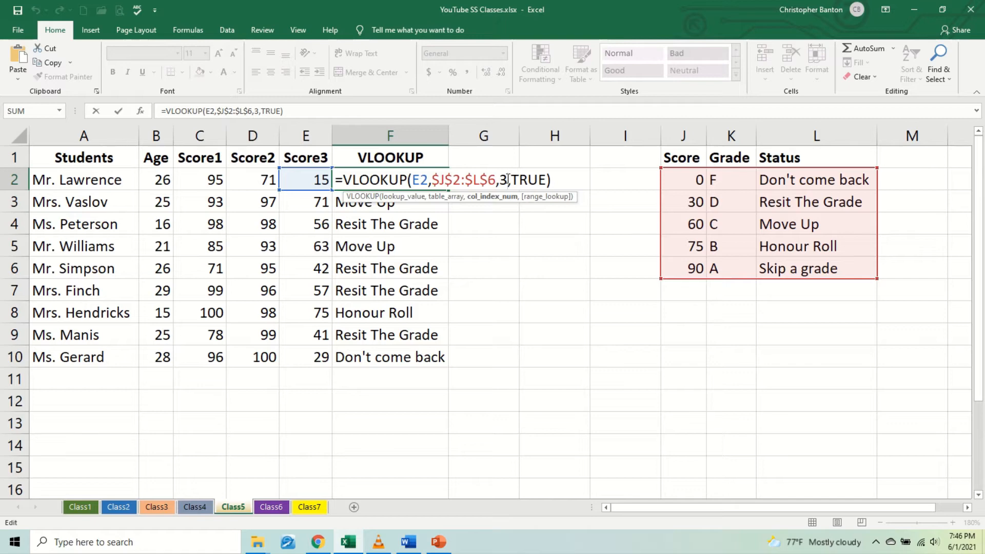
pyautogui.write('=')
pyautogui.press('BackSpace')
pyautogui.press('BackSpace')
pyautogui.write('2')
pyautogui.press('Return')
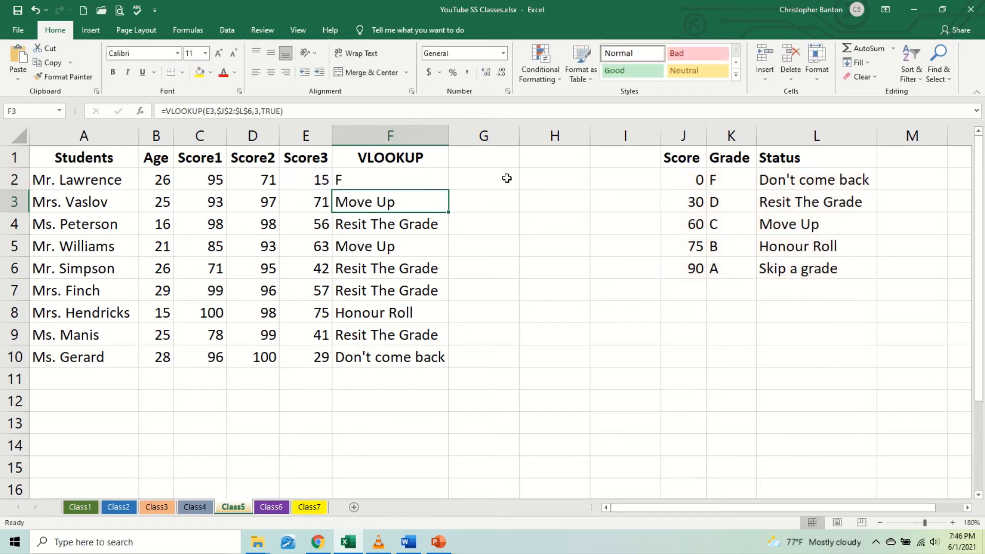
# - Fill the F2 grade formula down through F10 and review the arguments and table range in F2
pyautogui.click(366, 171)
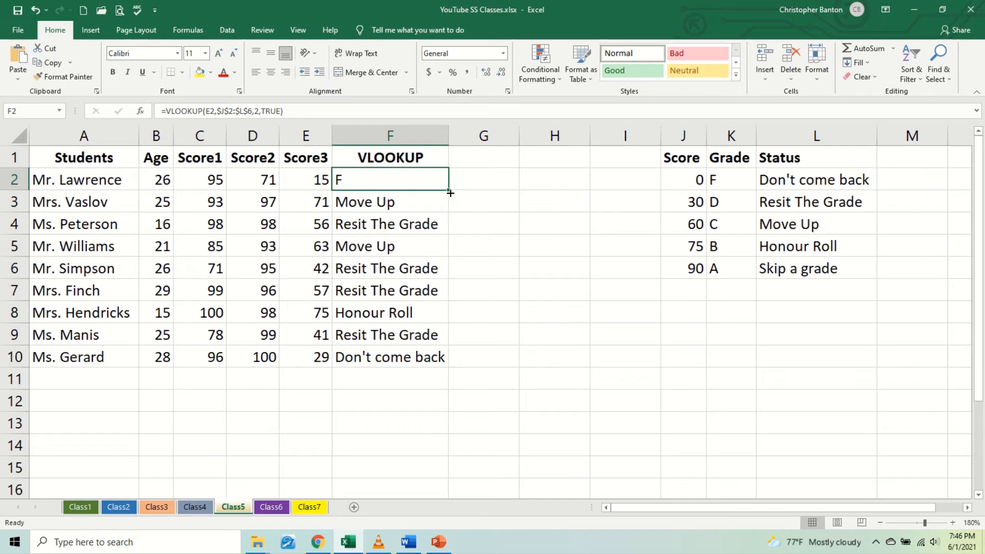
pyautogui.moveTo(450, 192); pyautogui.dragTo(421, 360)
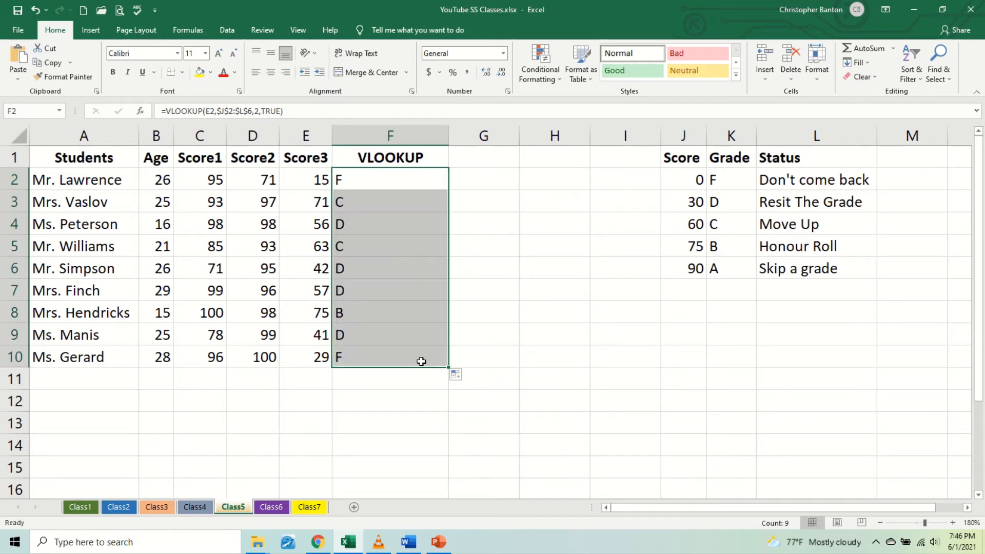
pyautogui.doubleClick(382, 180)
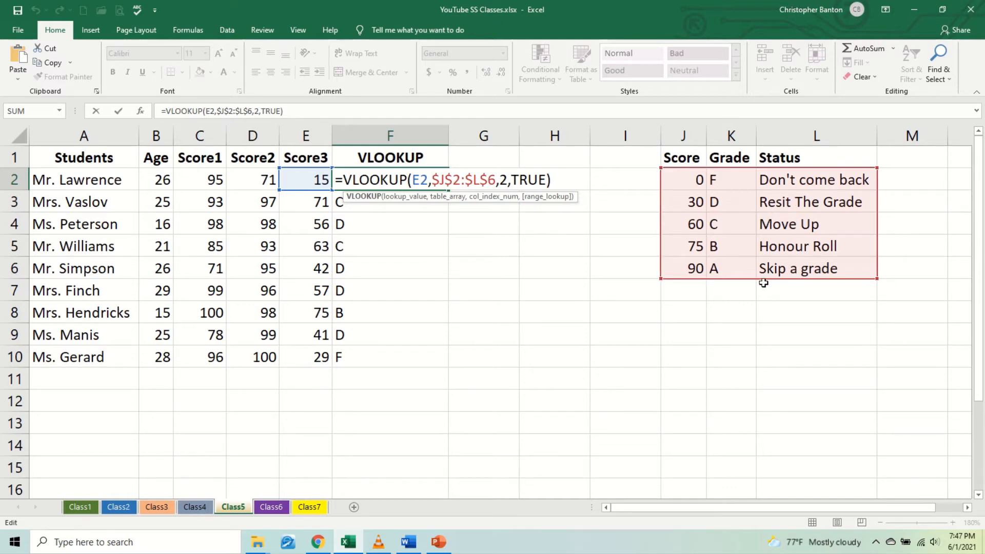
pyautogui.press('Return')
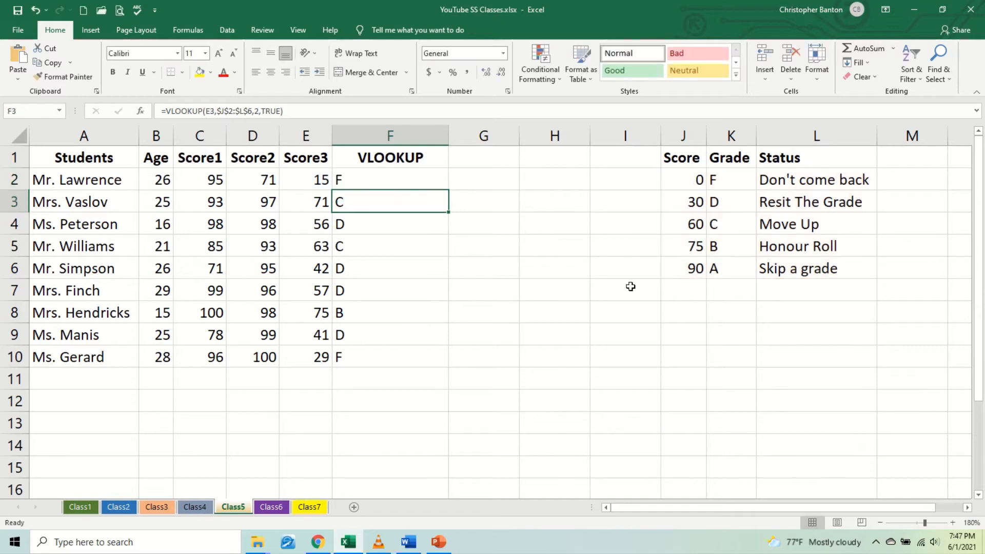
# - Remove the range_lookup argument from the F2 VLOOKUP formula and fill the shortened formula down through F10
pyautogui.doubleClick(394, 183)
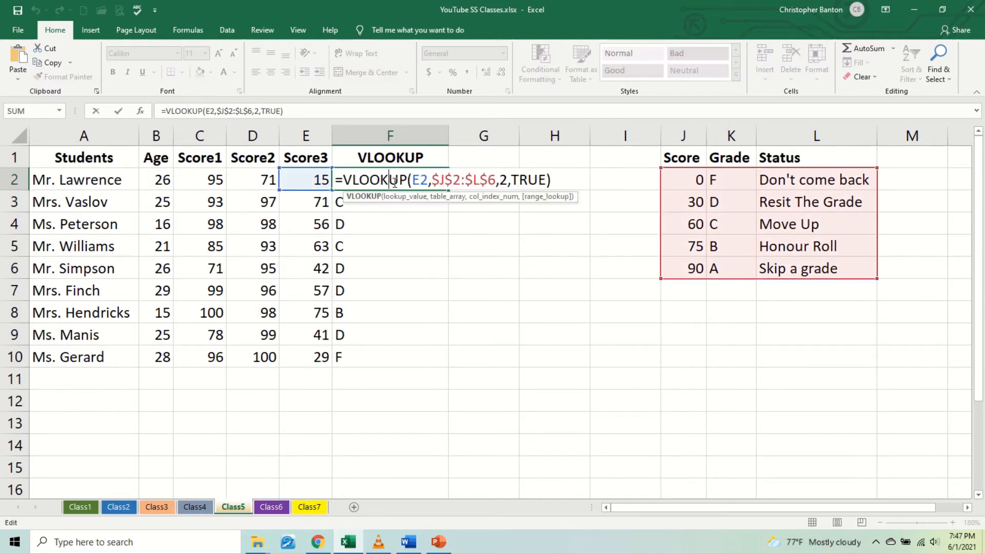
pyautogui.click(543, 184)
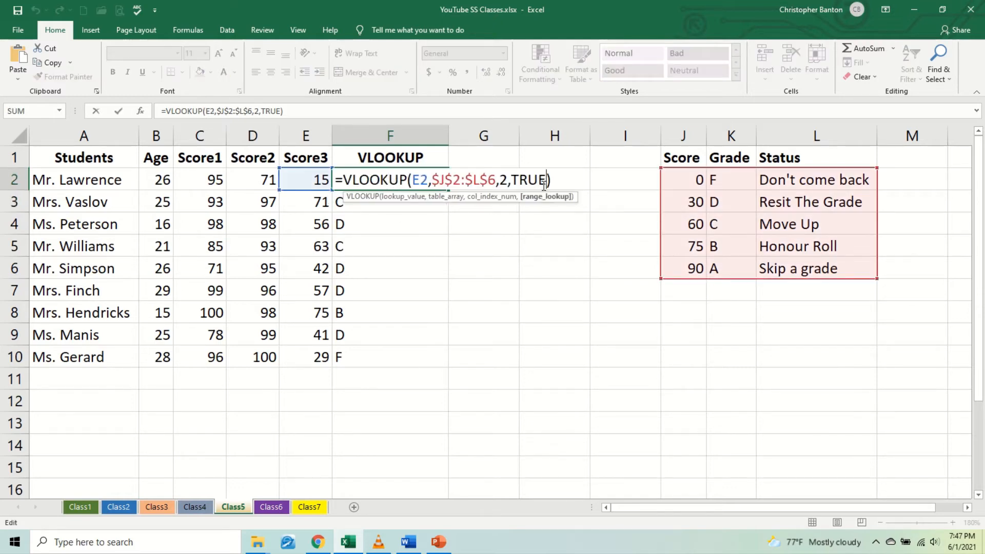
pyautogui.press('BackSpace')
pyautogui.press('BackSpace')
pyautogui.press('BackSpace')
pyautogui.press('BackSpace')
pyautogui.press('BackSpace')
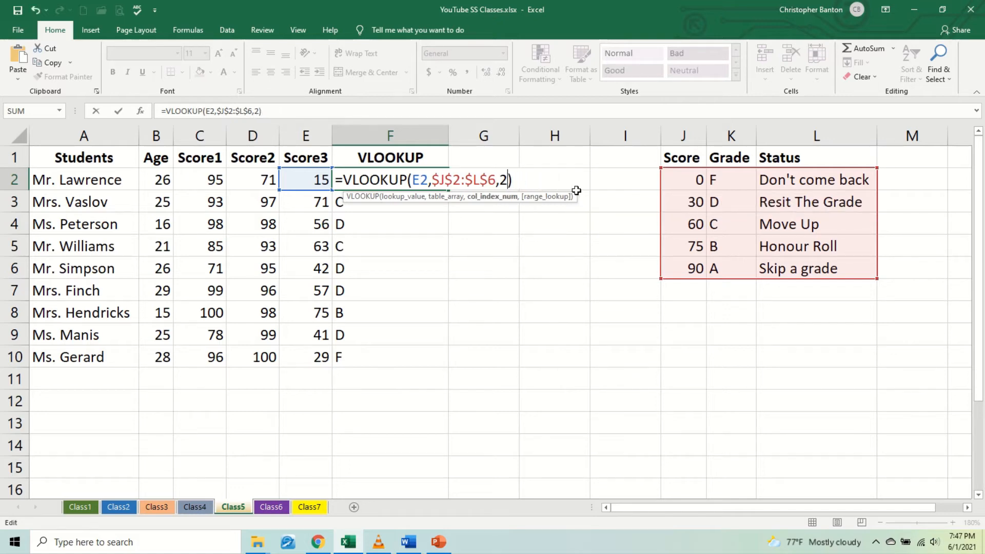
pyautogui.press('Return')
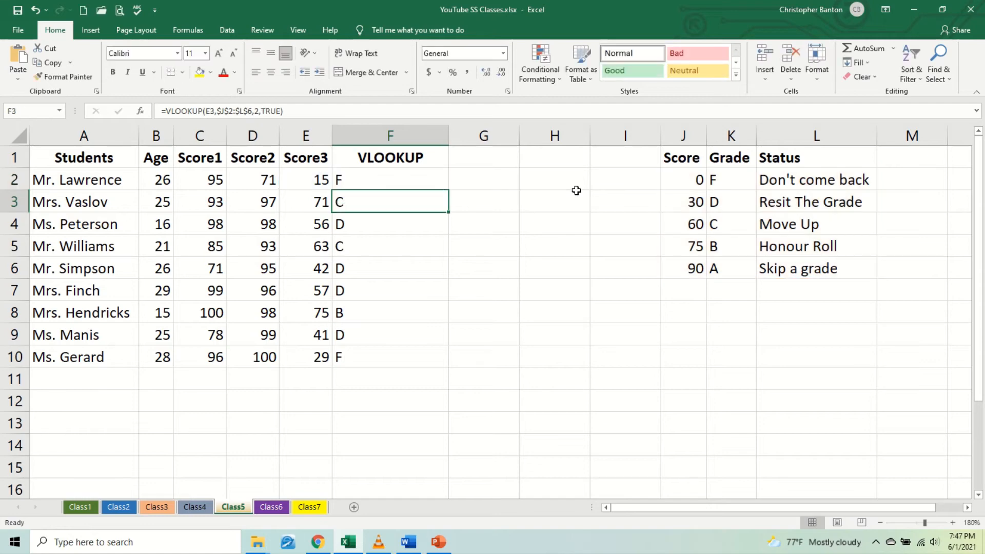
pyautogui.click(419, 177)
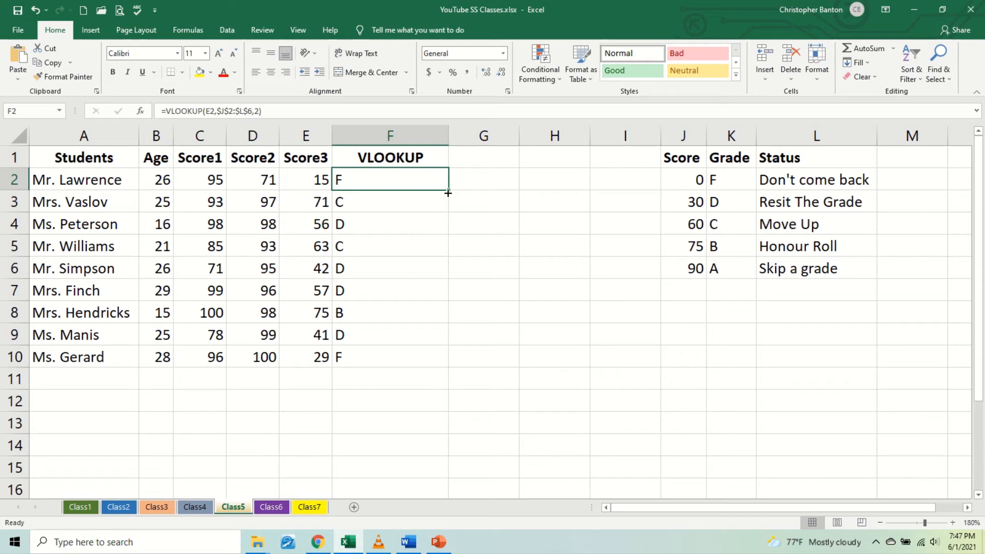
pyautogui.moveTo(447, 192); pyautogui.dragTo(402, 372)
# - Set the column index in the F2 VLOOKUP formula to 3 to return the status, and fill it down through F10
pyautogui.click(402, 180)
pyautogui.doubleClick(400, 180)
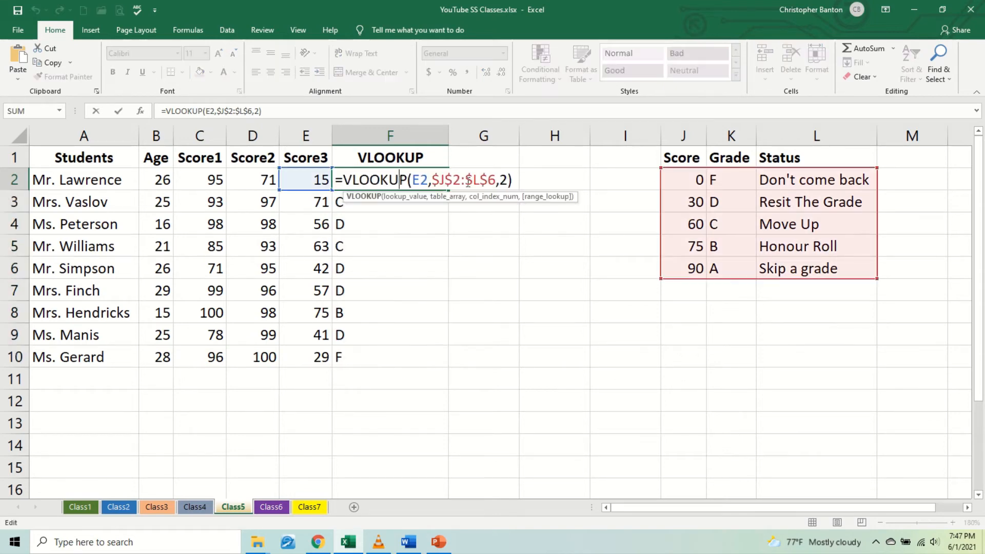
pyautogui.click(503, 182)
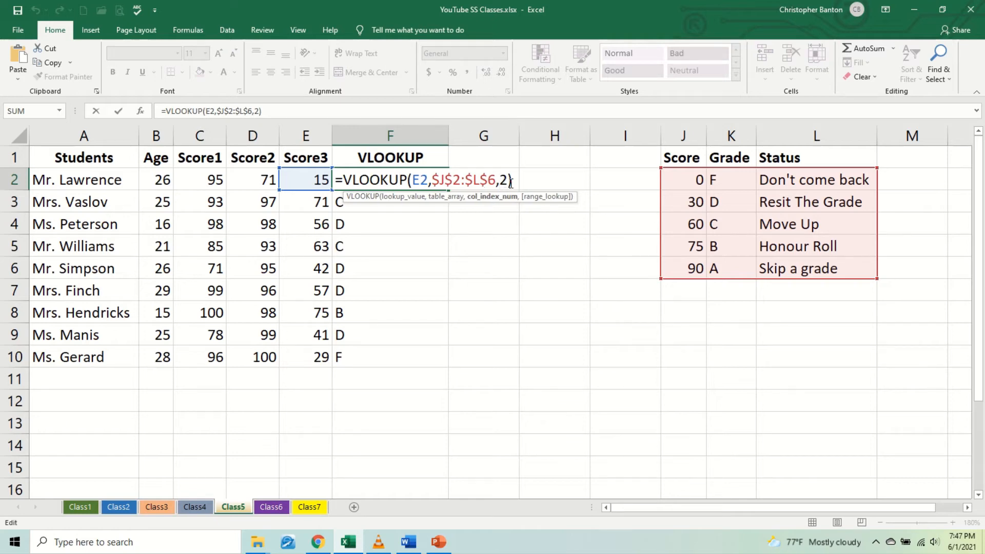
pyautogui.press('BackSpace')
pyautogui.write('3')
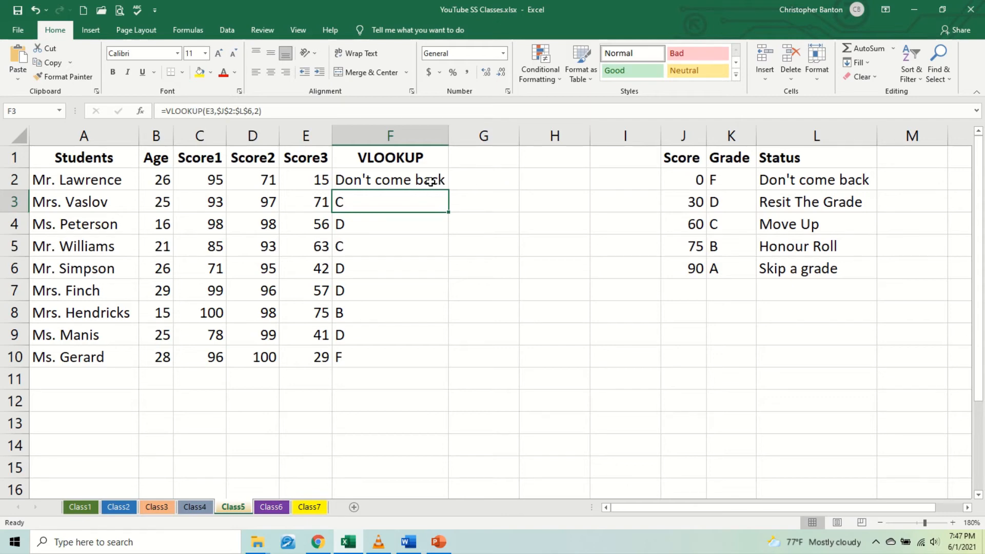
pyautogui.click(430, 180)
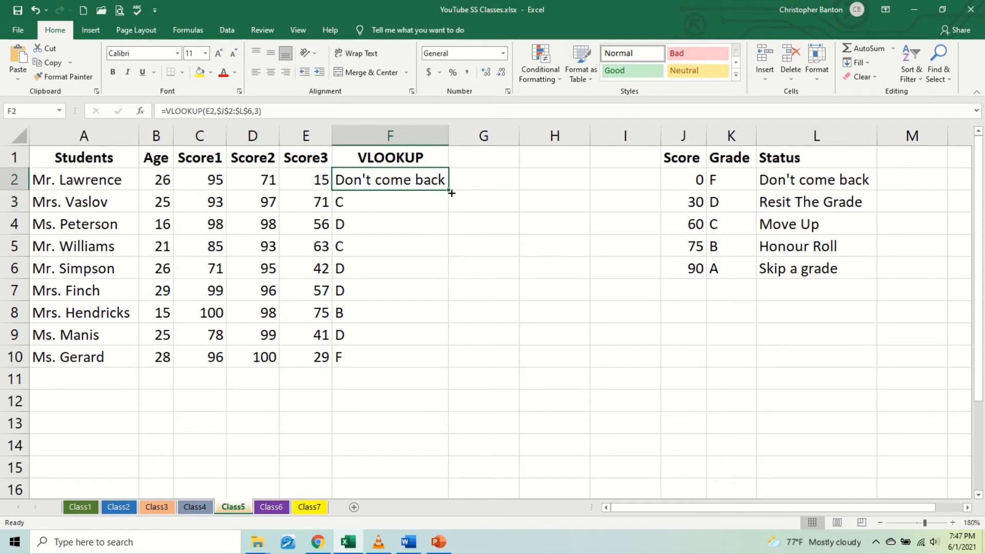
pyautogui.moveTo(451, 193); pyautogui.dragTo(414, 362)
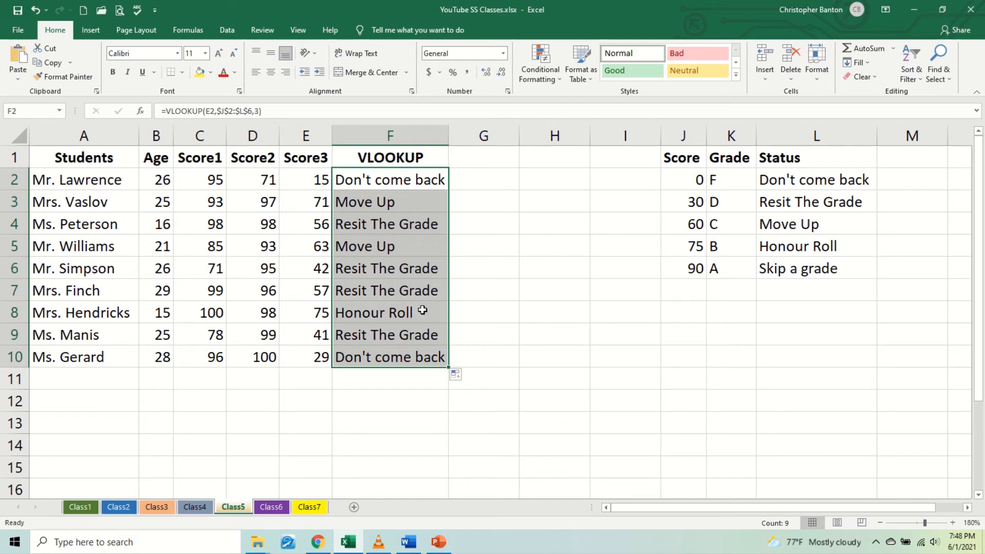
# - Add TRUE as the range_lookup argument in the F2 VLOOKUP formula and fill it down through F10
pyautogui.click(418, 179)
pyautogui.doubleClick(418, 179)
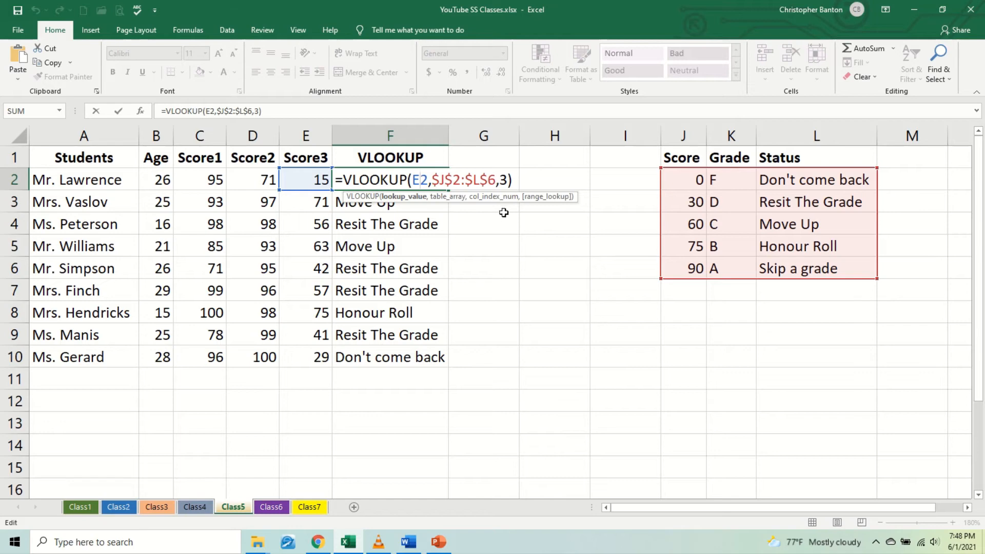
pyautogui.click(507, 180)
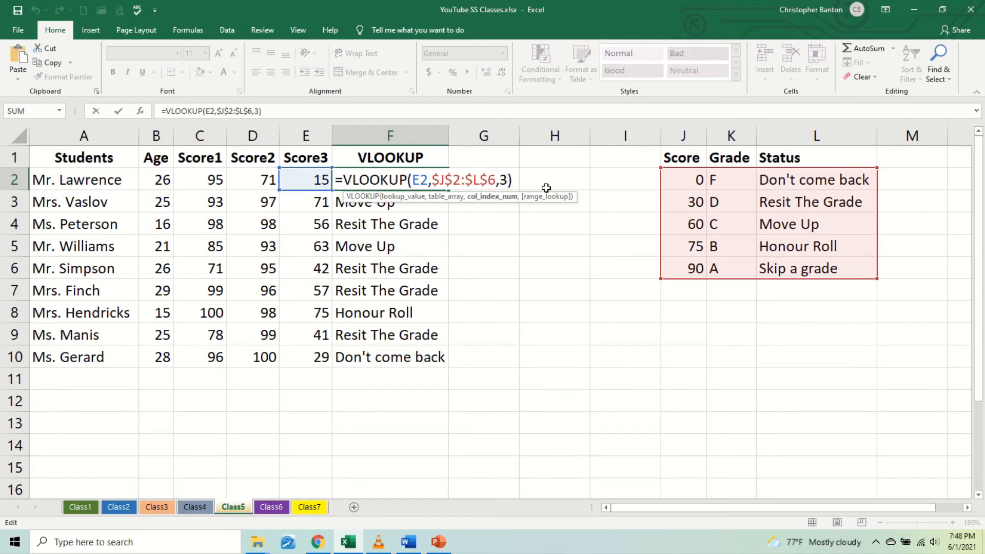
pyautogui.write(',T')
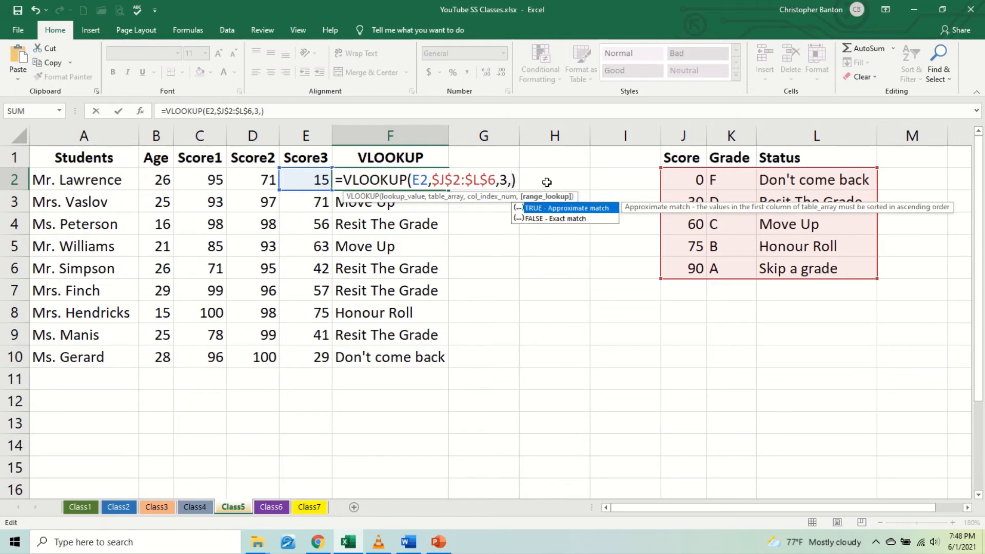
pyautogui.write('RUE')
pyautogui.press('Return')
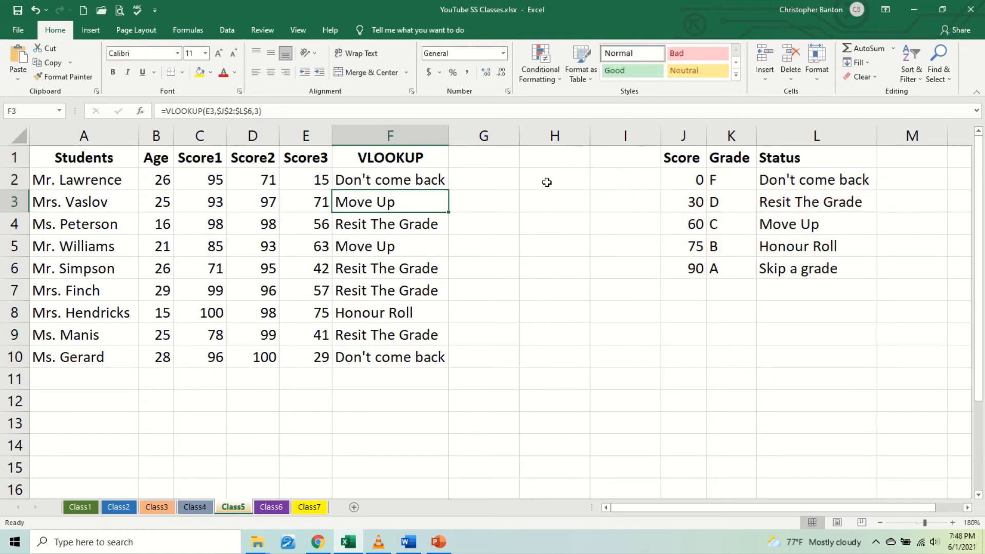
pyautogui.click(422, 179)
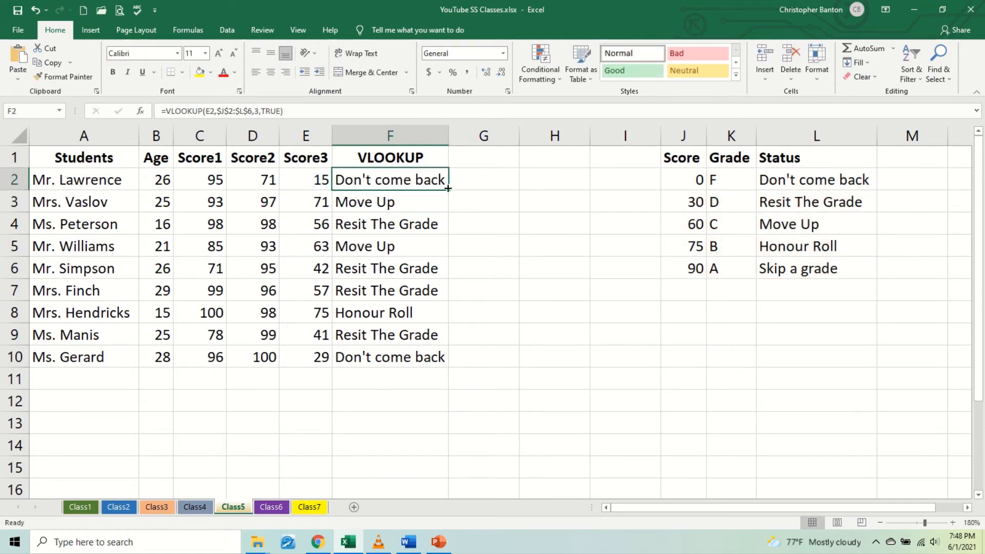
pyautogui.moveTo(448, 190); pyautogui.dragTo(439, 359)
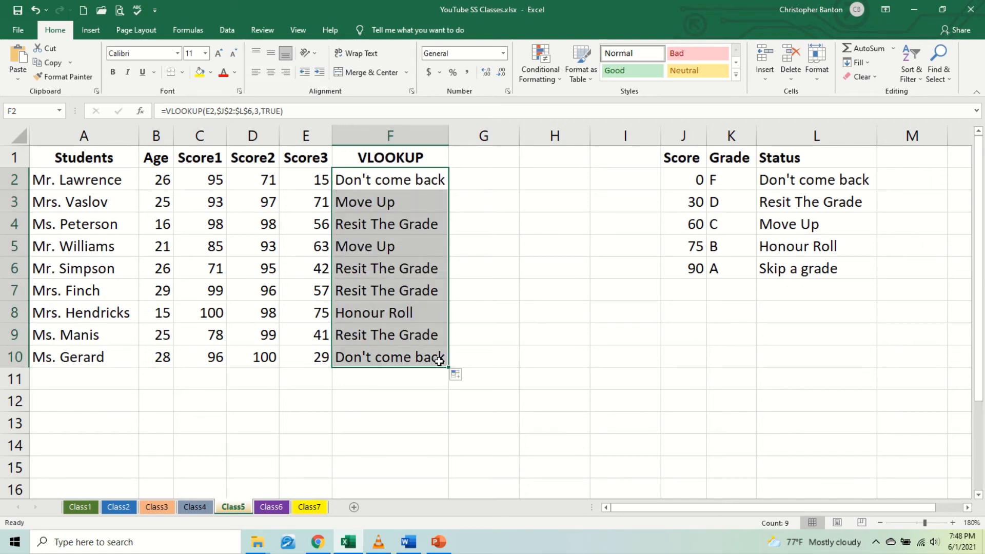
# - Change the range_lookup argument in the F2 VLOOKUP formula to FALSE for an exact match
pyautogui.click(409, 180)
pyautogui.doubleClick(408, 181)
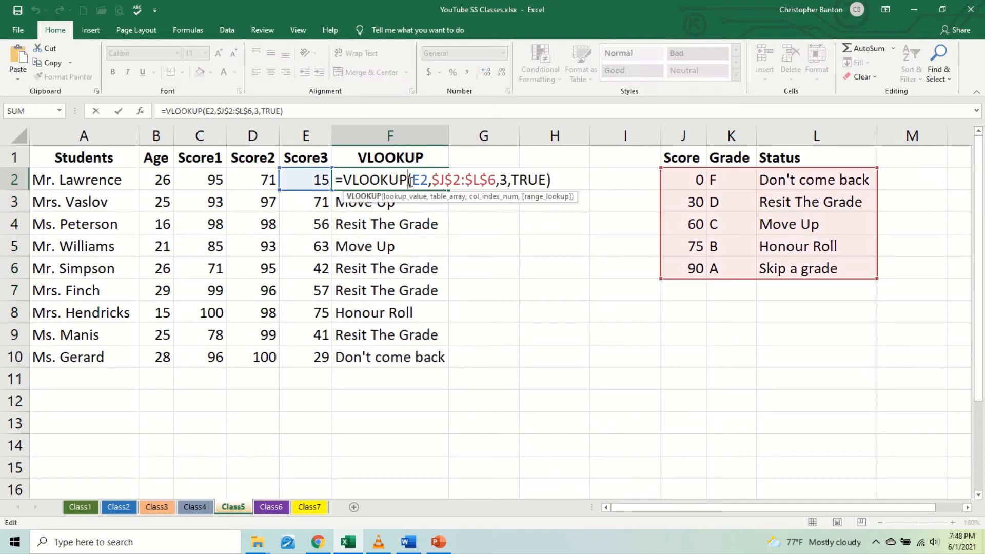
pyautogui.click(543, 185)
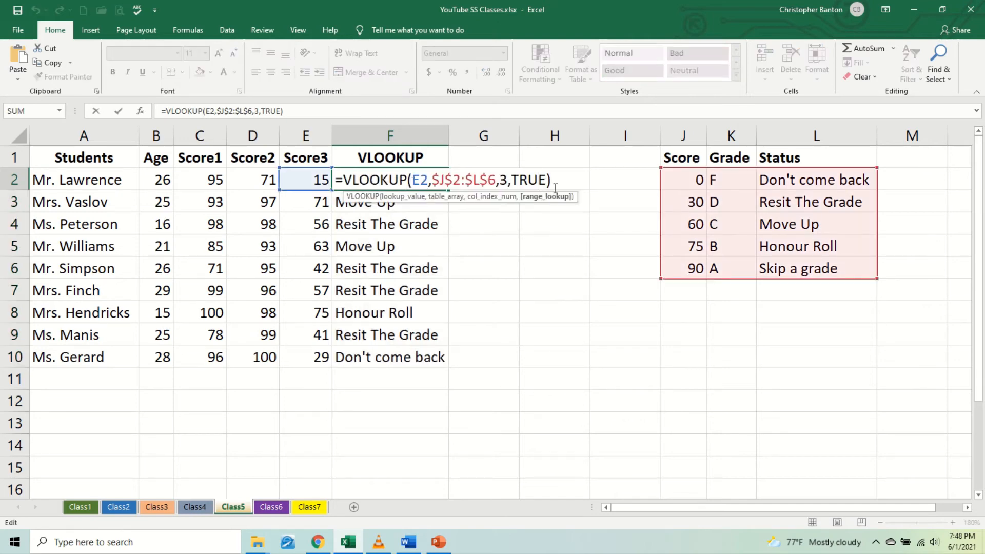
pyautogui.press('Right')
pyautogui.press('BackSpace')
pyautogui.press('BackSpace')
pyautogui.press('BackSpace')
pyautogui.press('BackSpace')
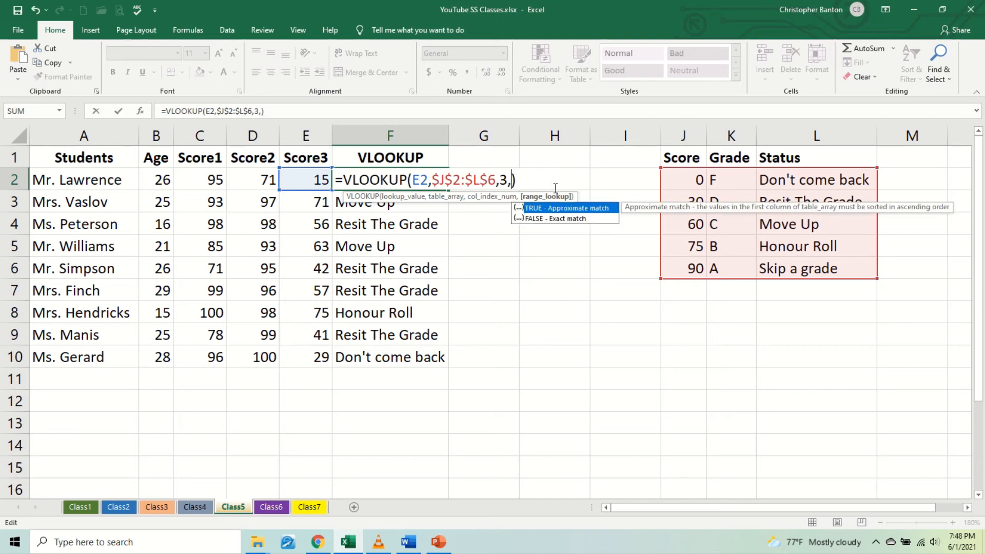
pyautogui.write('FALSE')
pyautogui.press('BackSpace')
pyautogui.write('SE')
pyautogui.press('Return')
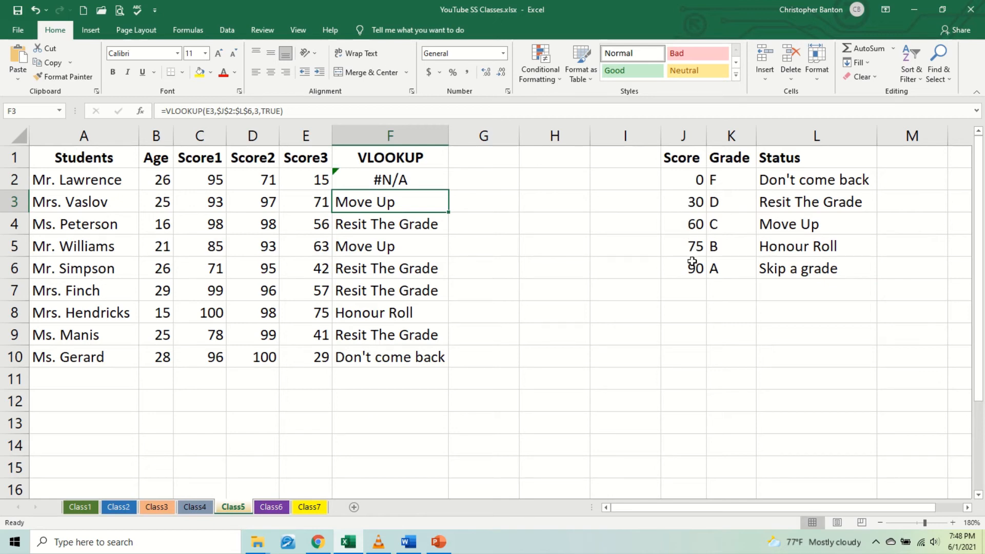
# - Fill the exact-match formula from F2 down through F10 and check the score in E8 and the formula in F2
pyautogui.click(414, 183)
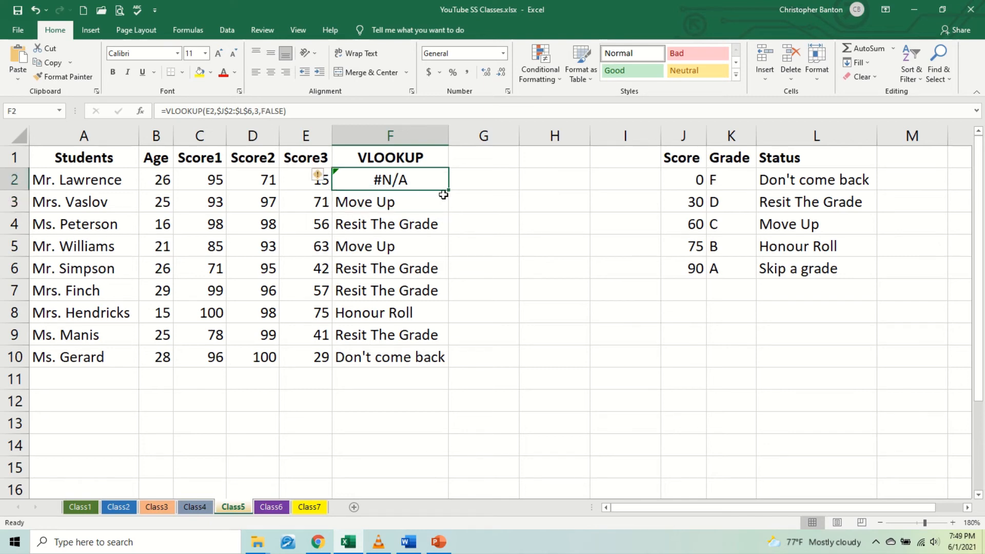
pyautogui.moveTo(449, 191); pyautogui.dragTo(426, 362)
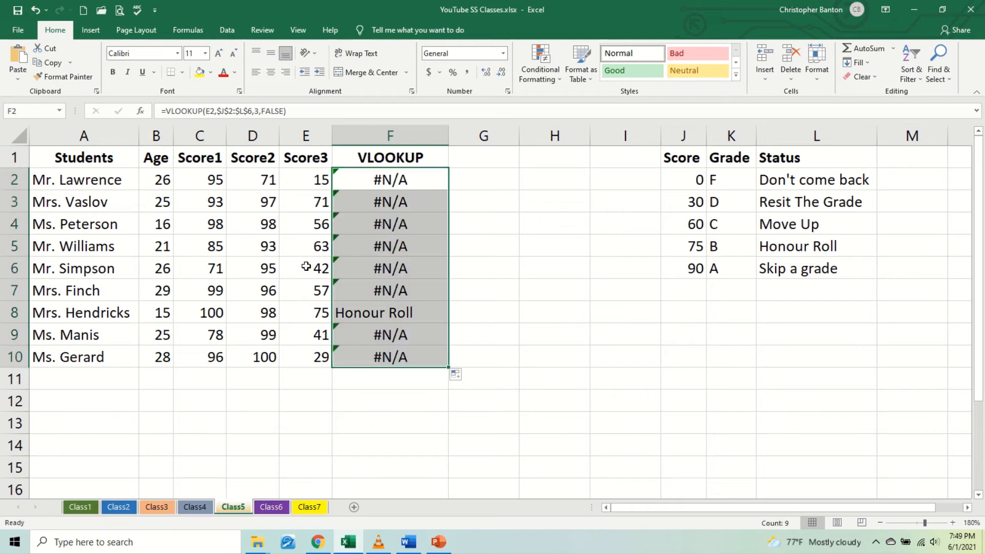
pyautogui.click(308, 304)
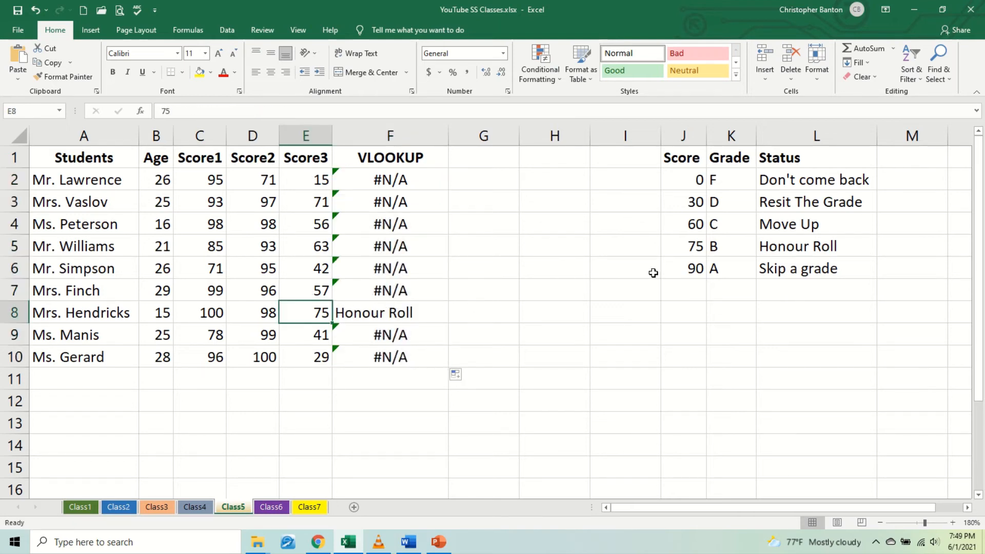
pyautogui.click(421, 188)
pyautogui.hotkey('ctrl', 'Down')
pyautogui.doubleClick(421, 188)
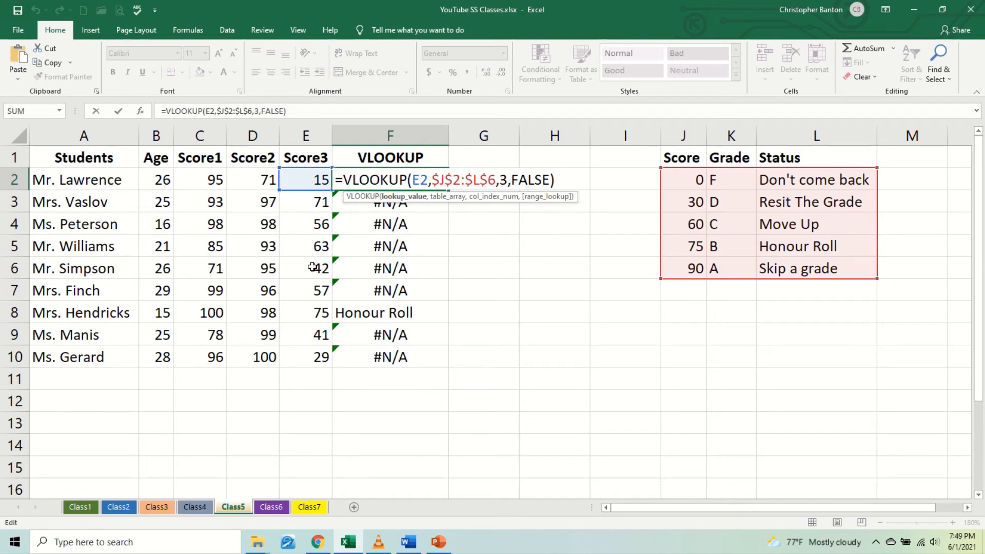
pyautogui.press('Return')
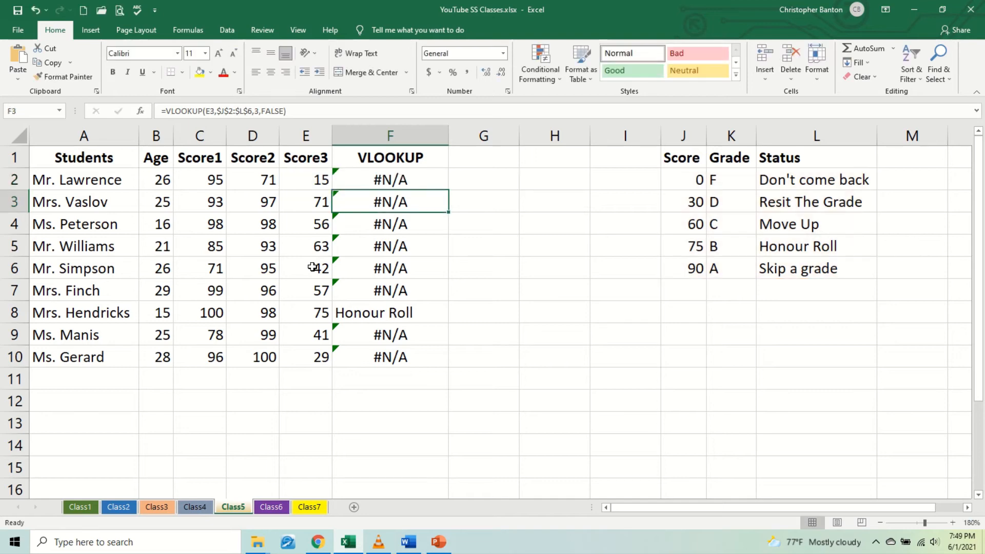
# - Change the Score3 values to 0 in E2, 30 in E3, 60 in E4 and 90 in E6 to test exact matches
pyautogui.click(316, 185)
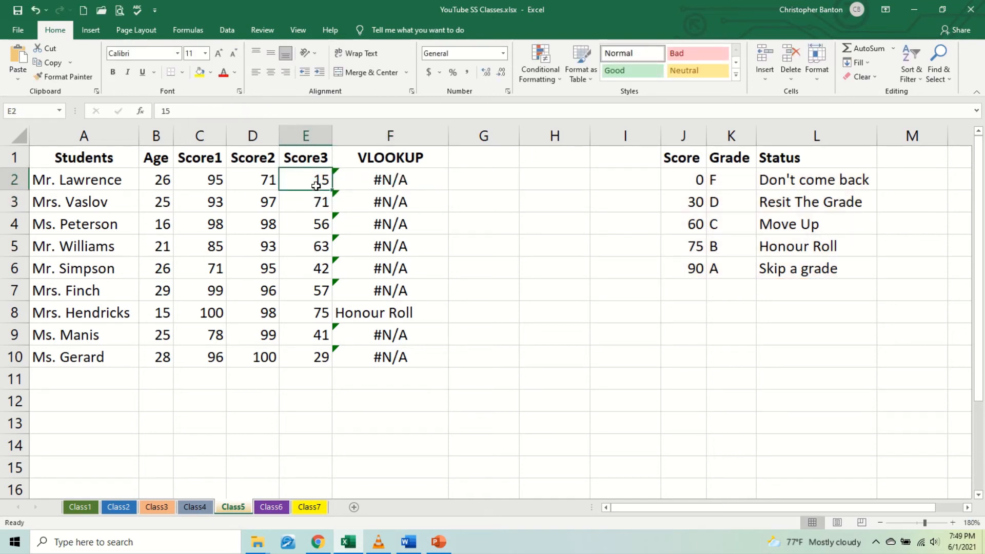
pyautogui.write('0')
pyautogui.press('Return')
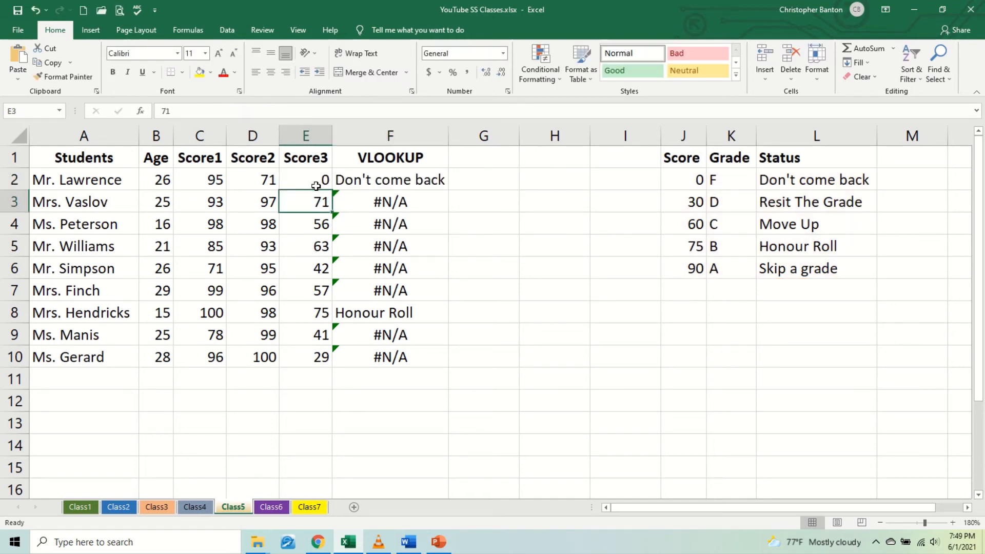
pyautogui.write('30')
pyautogui.press('Return')
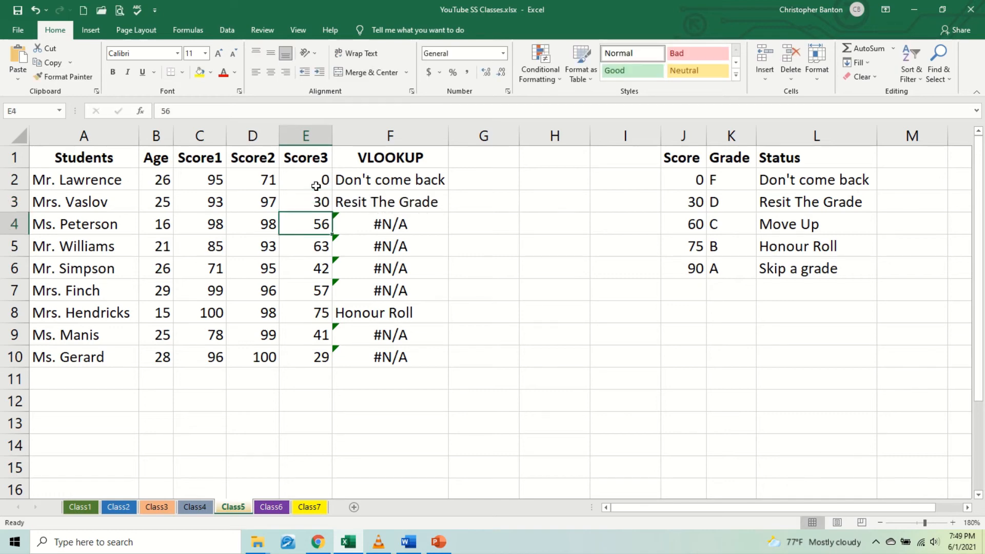
pyautogui.write('3')
pyautogui.press('BackSpace')
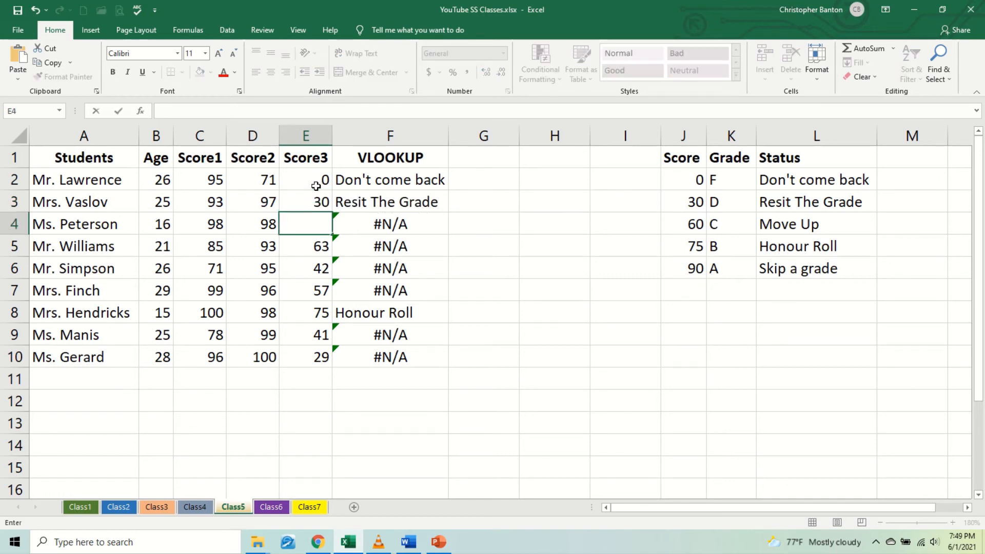
pyautogui.write('60')
pyautogui.press('Return')
pyautogui.press('Return')
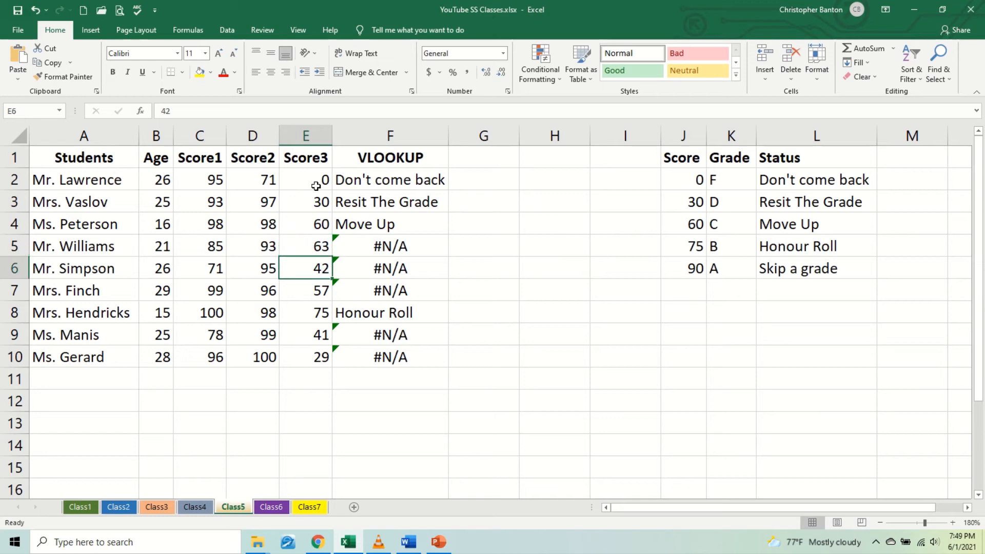
pyautogui.write('90')
pyautogui.press('Return')
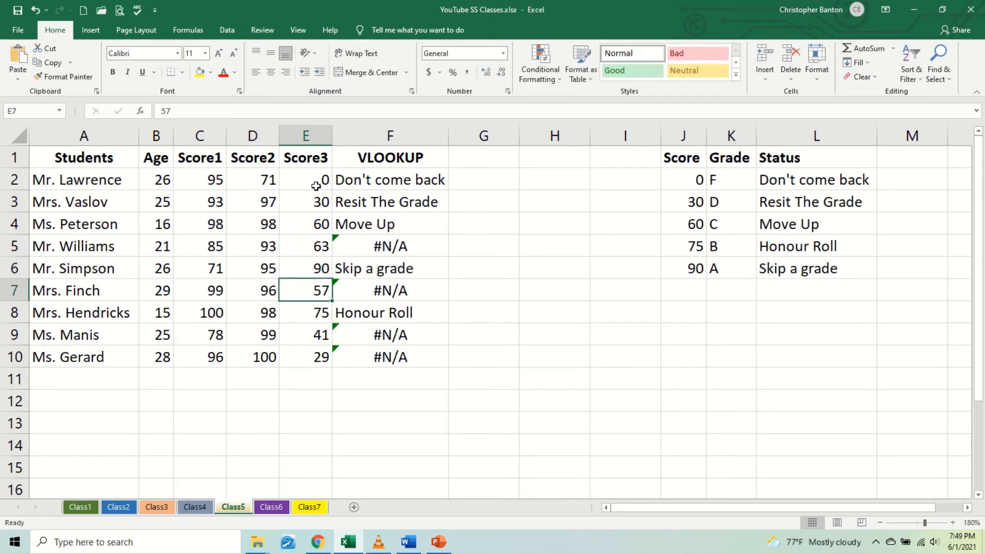
# - Set the Score3 value in E7 to 0 and check the range_lookup argument of the F2 formula
pyautogui.write('0')
pyautogui.press('Return')
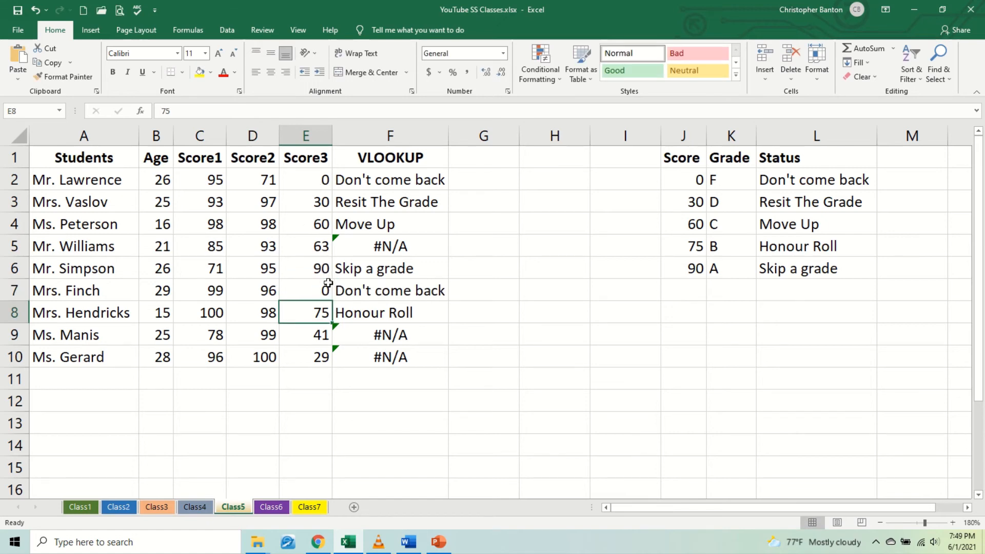
pyautogui.doubleClick(407, 183)
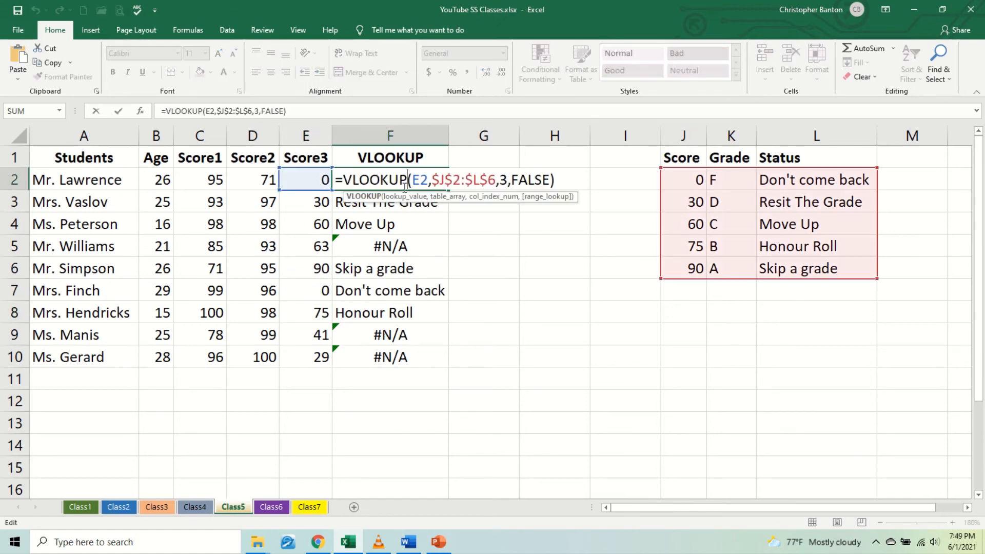
pyautogui.click(528, 179)
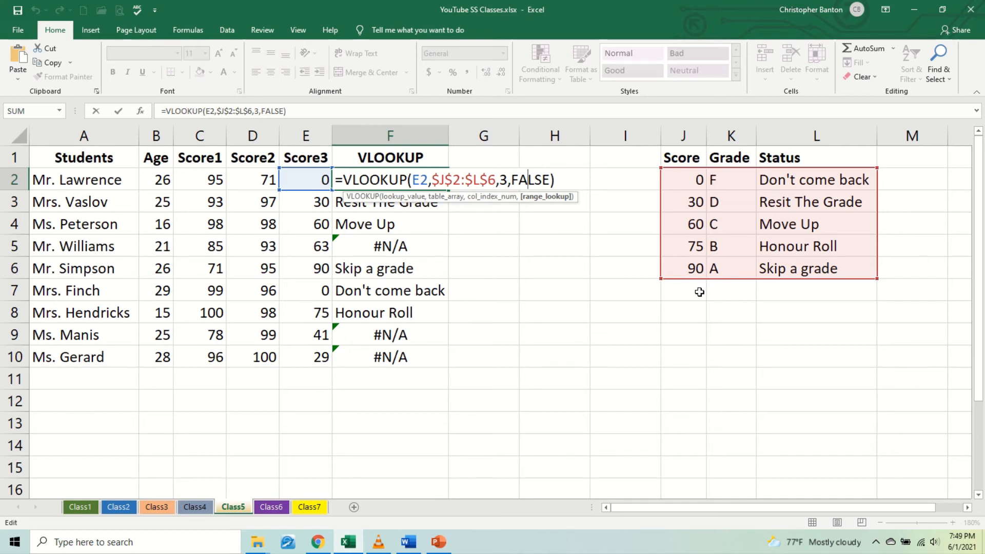
pyautogui.press('Return')
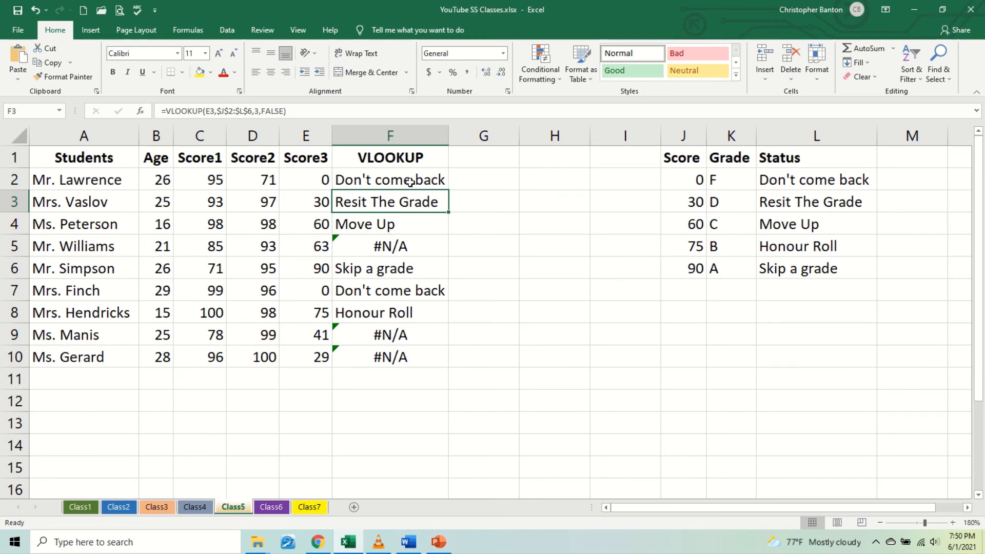
# - Undo the Score3 test edits and the exact-match formula changes back to the VLOOKUP formulas with TRUE
pyautogui.hotkey('ctrl', 'z')
pyautogui.hotkey('ctrl', 'z')
pyautogui.hotkey('ctrl', 'z')
pyautogui.hotkey('ctrl', 'z')
pyautogui.hotkey('ctrl', 'z')
pyautogui.hotkey('ctrl', 'z')
pyautogui.hotkey('ctrl', 'z')
pyautogui.hotkey('ctrl', 'z')
pyautogui.hotkey('ctrl', 'z')
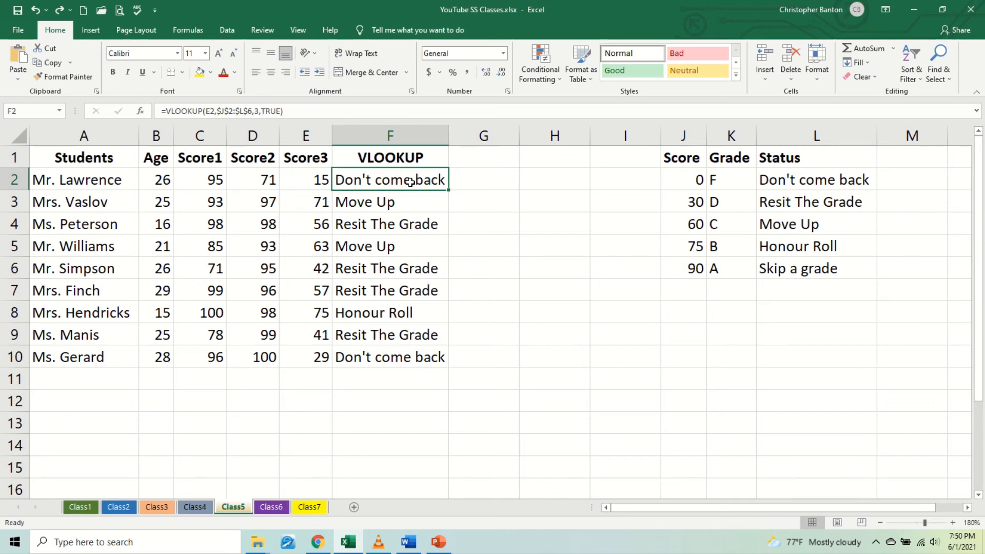
# - Multiply the VLOOKUP formula in F10 by 0.1 and fill it up through F2
pyautogui.click(434, 204)
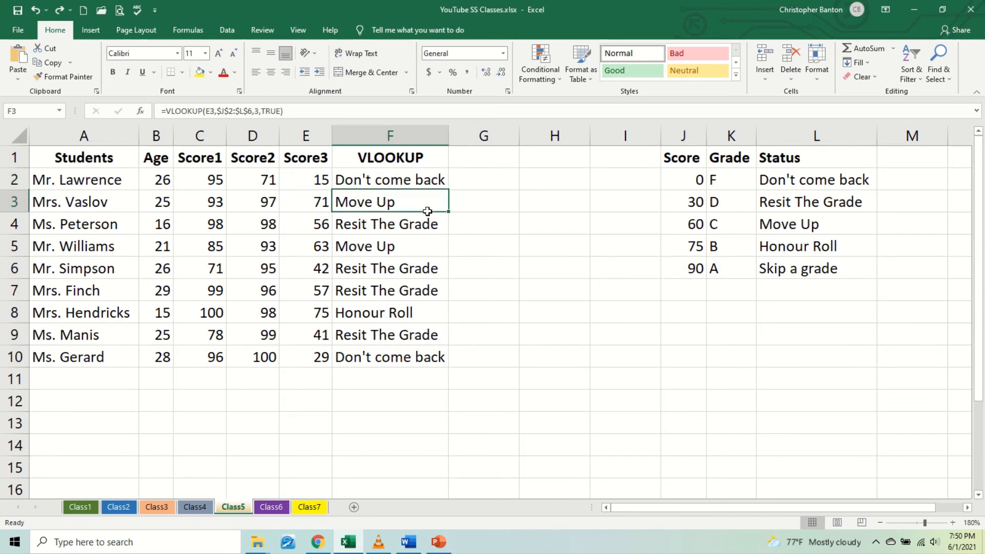
pyautogui.press('Down')
pyautogui.press('Down')
pyautogui.press('Down')
pyautogui.press('Down')
pyautogui.press('Down')
pyautogui.press('Down')
pyautogui.press('Down')
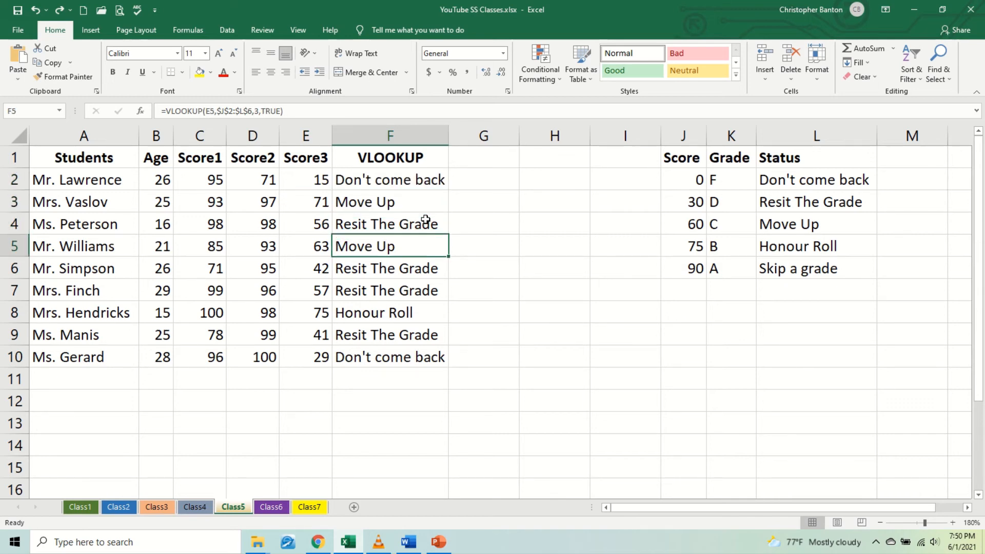
pyautogui.click(398, 115)
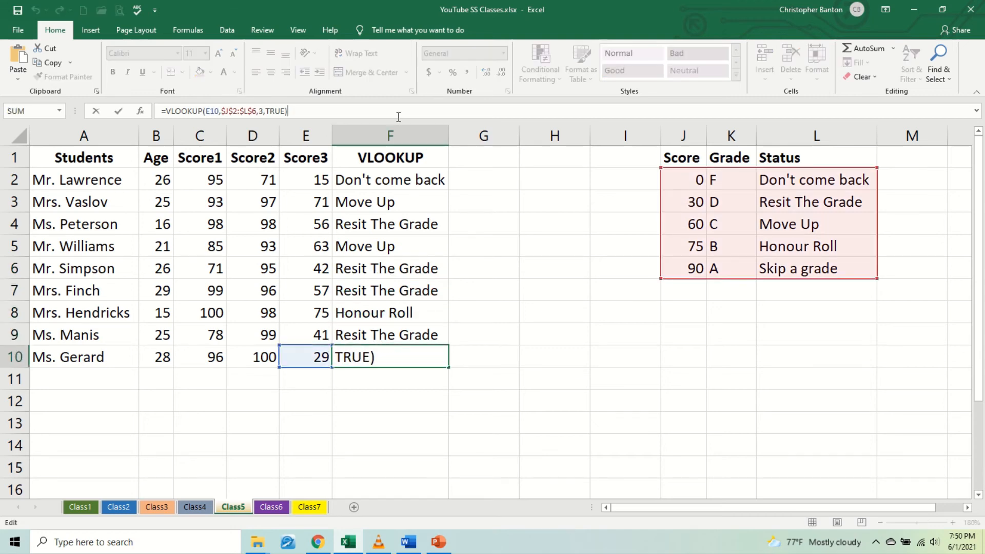
pyautogui.write('*.1')
pyautogui.press('Return')
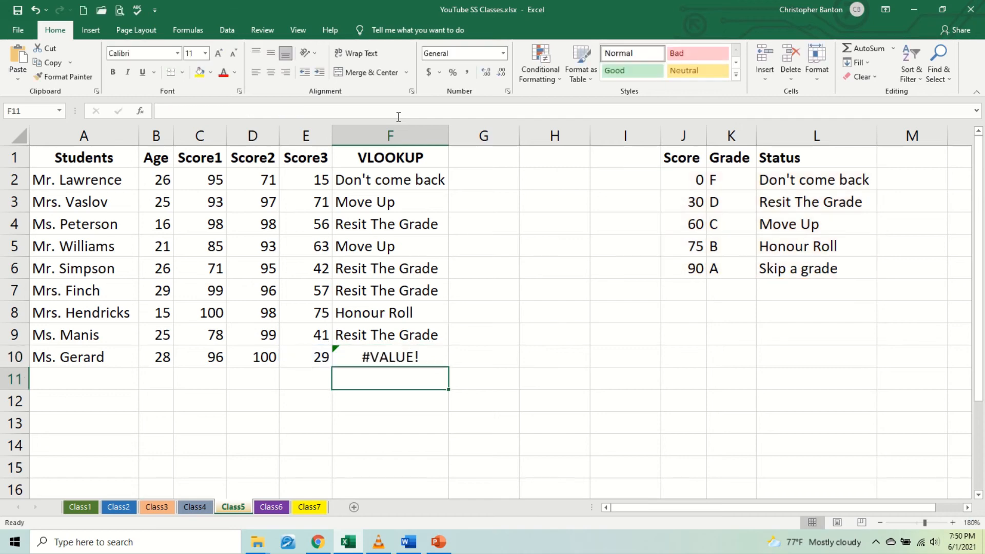
pyautogui.click(398, 359)
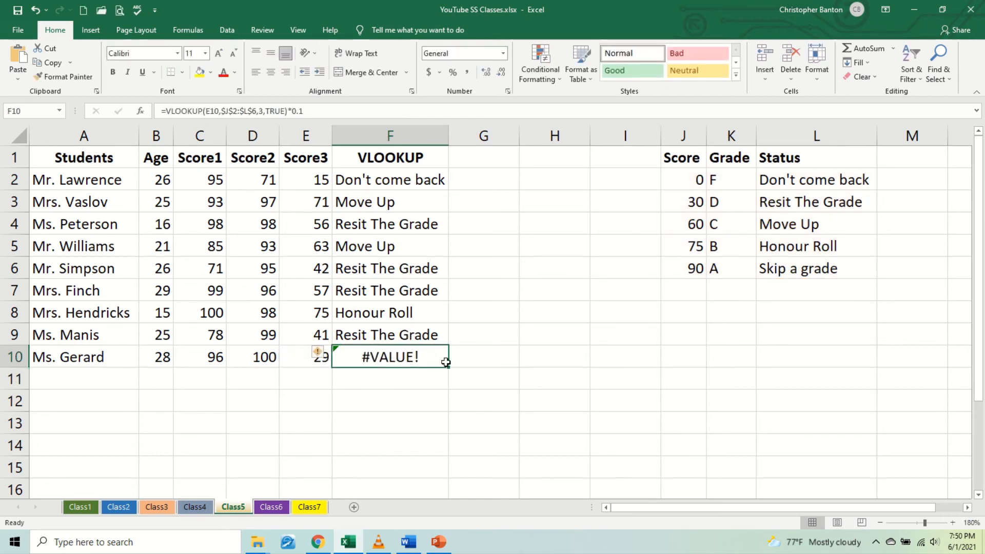
pyautogui.moveTo(450, 366); pyautogui.dragTo(430, 172)
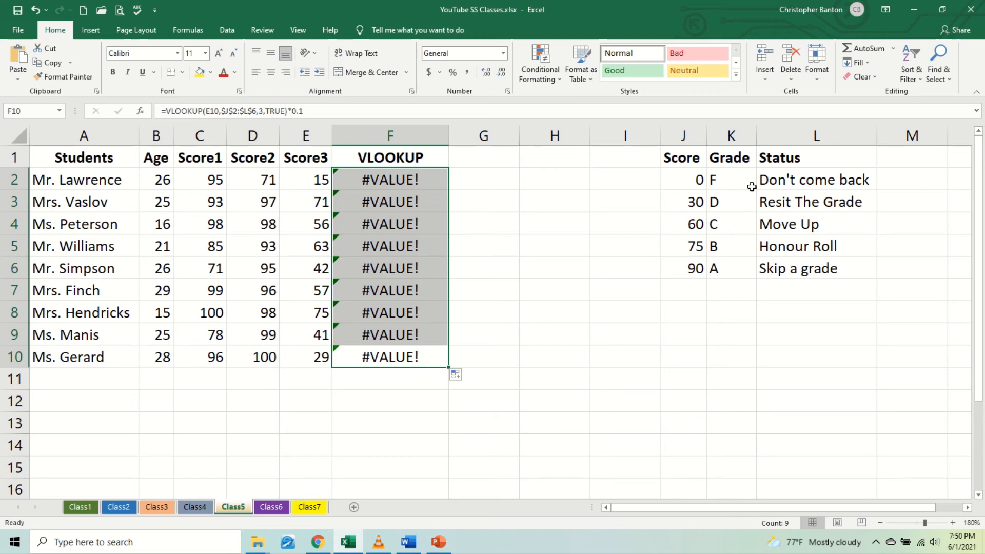
# - Replace the Status entries in L2 through L6 with the numbers 50, 60, 70, 40 and 30
pyautogui.click(785, 188)
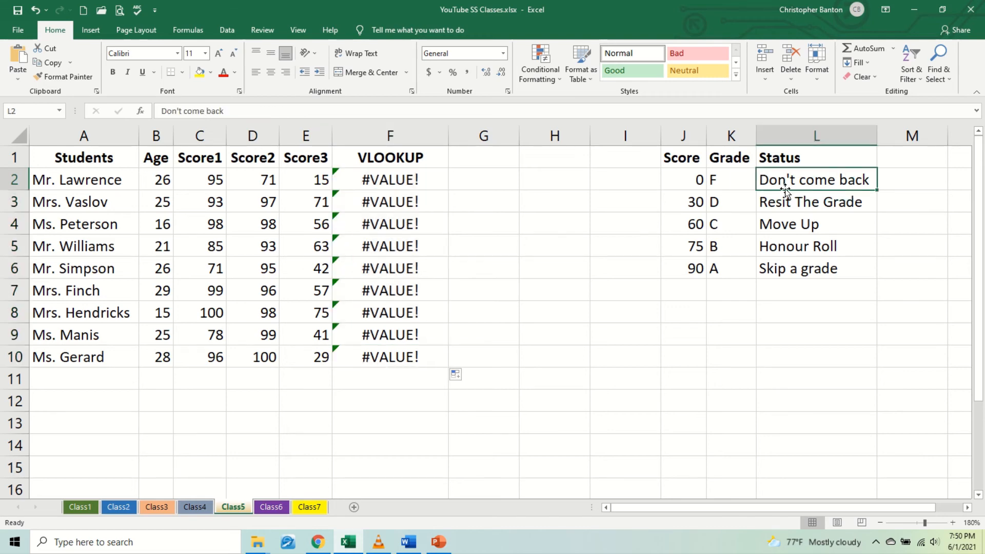
pyautogui.write('50')
pyautogui.press('Return')
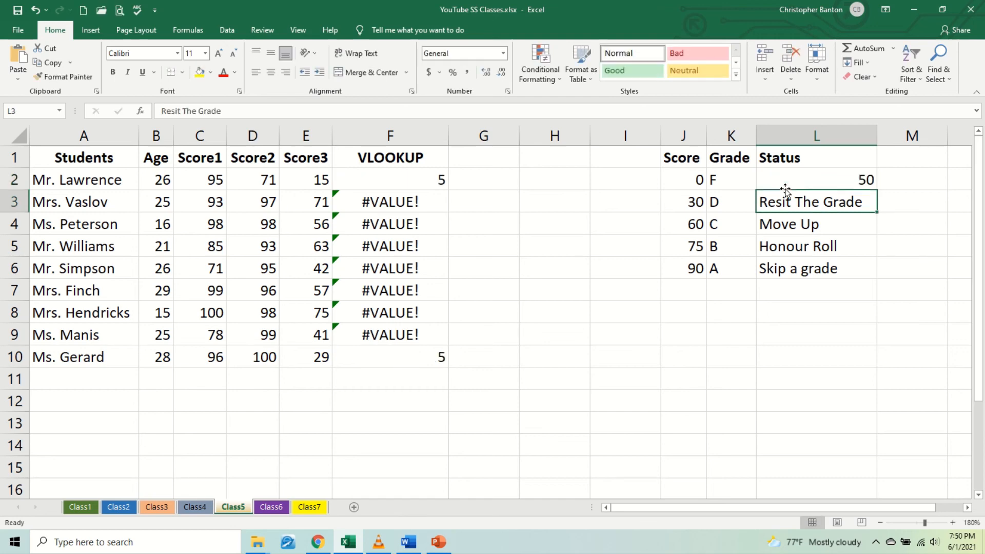
pyautogui.write('60')
pyautogui.press('Return')
pyautogui.write('70')
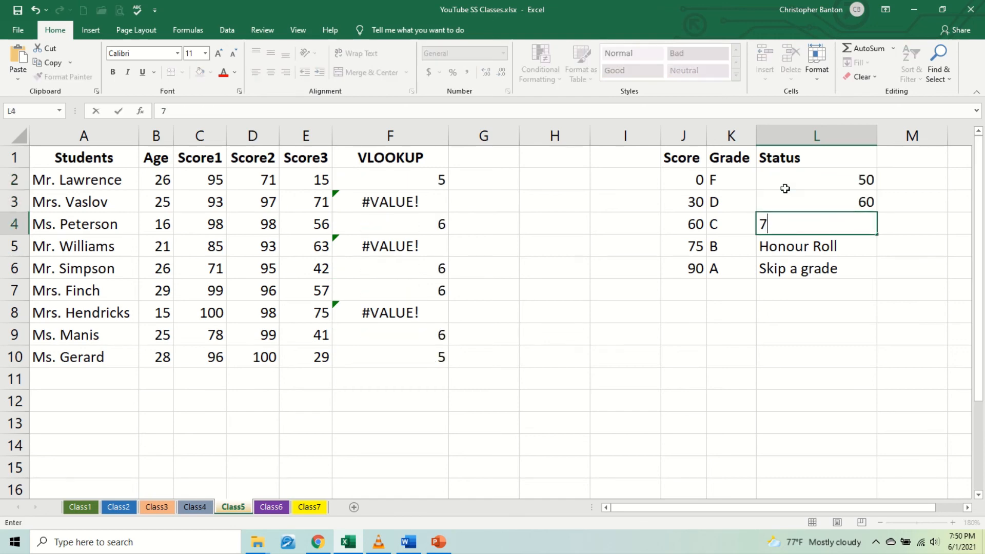
pyautogui.press('Return')
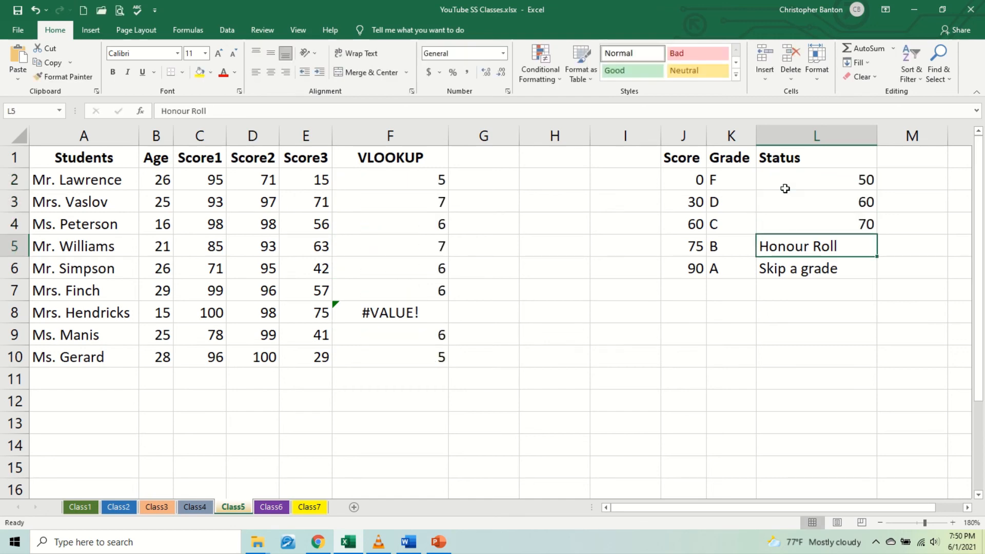
pyautogui.write('5')
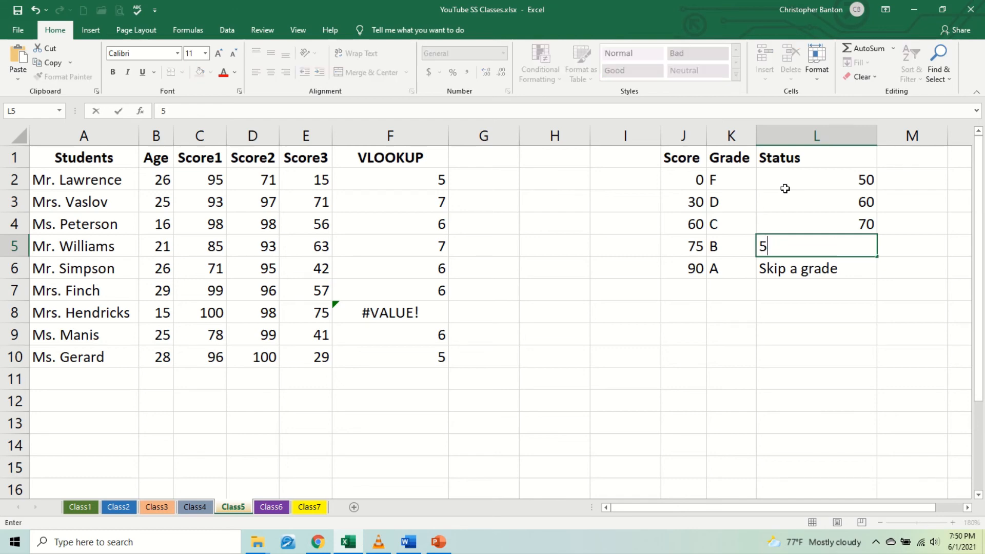
pyautogui.press('BackSpace')
pyautogui.write('40')
pyautogui.press('Return')
pyautogui.write('30')
pyautogui.press('Return')
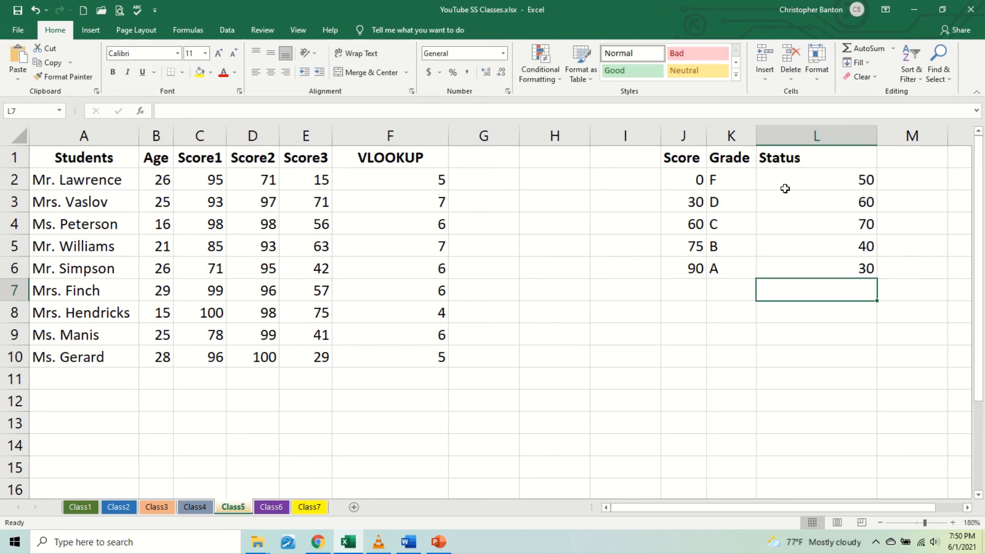
# - Examine the multiplied VLOOKUP formula in F2 against the first Status value in L2
pyautogui.click(808, 173)
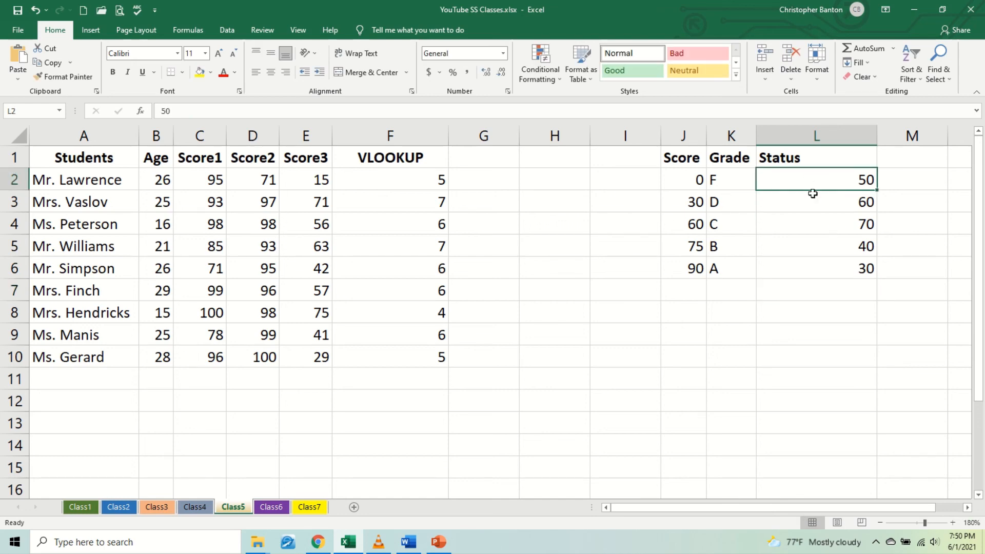
pyautogui.doubleClick(429, 185)
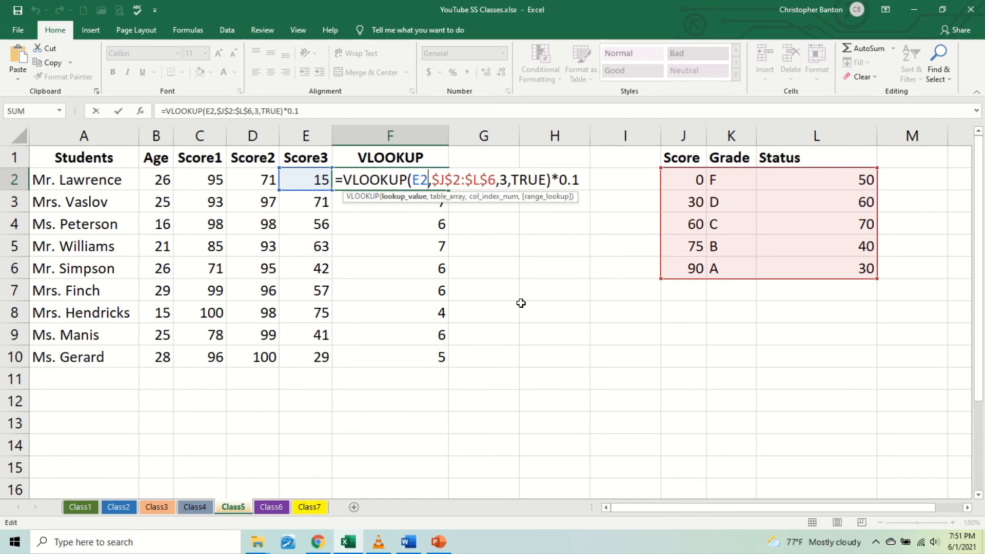
pyautogui.press('Return')
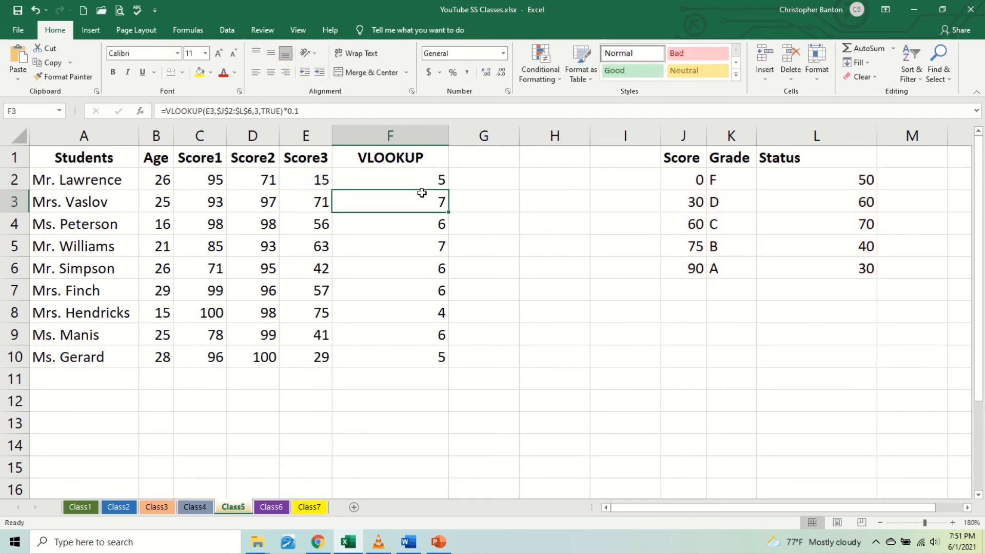
pyautogui.moveTo(419, 192); pyautogui.dragTo(414, 187)
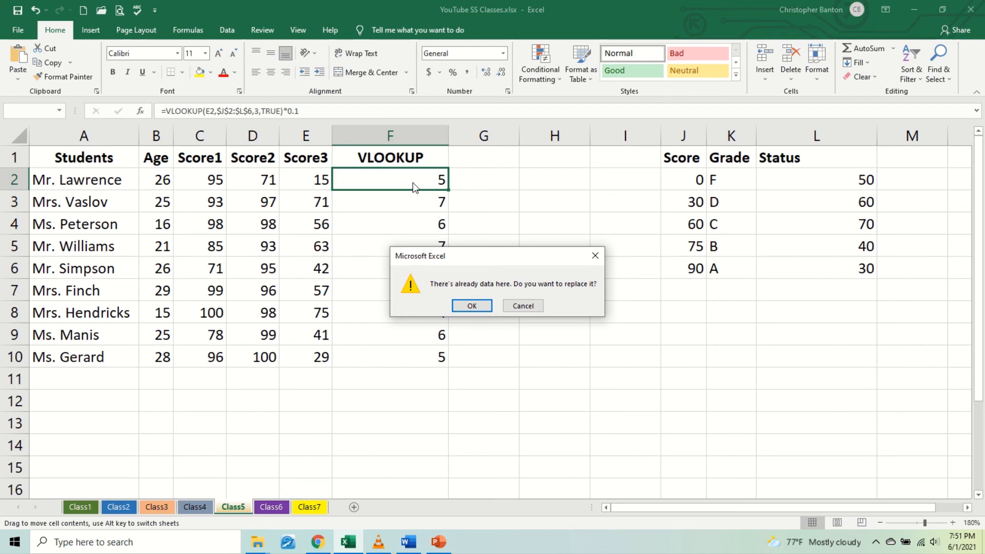
pyautogui.press('Escape')
pyautogui.click(397, 178)
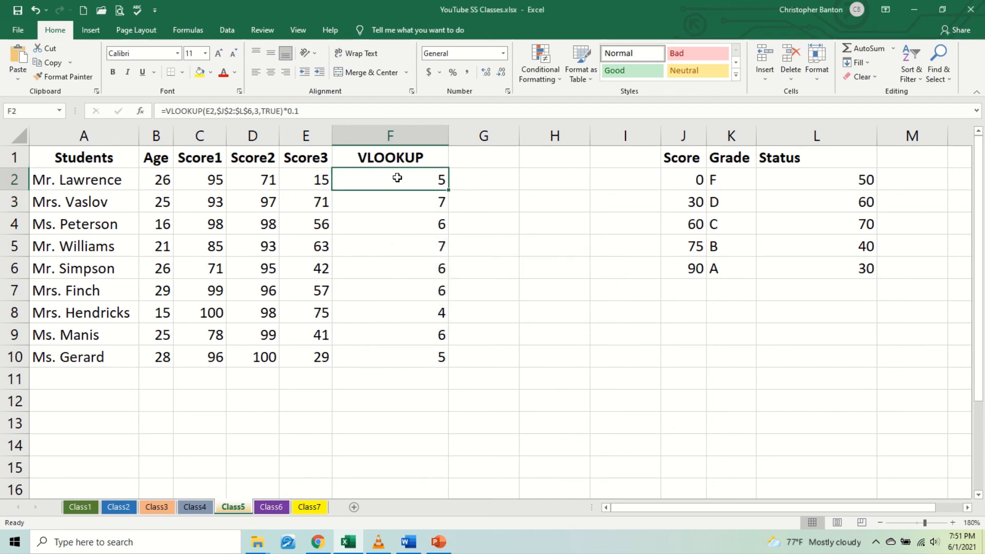
pyautogui.doubleClick(397, 177)
pyautogui.click(345, 114)
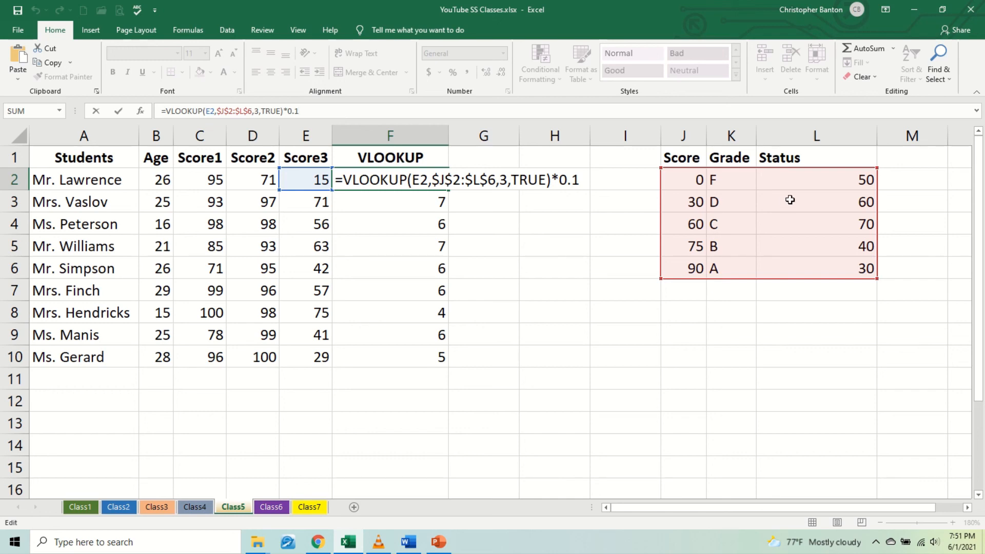
pyautogui.press('Return')
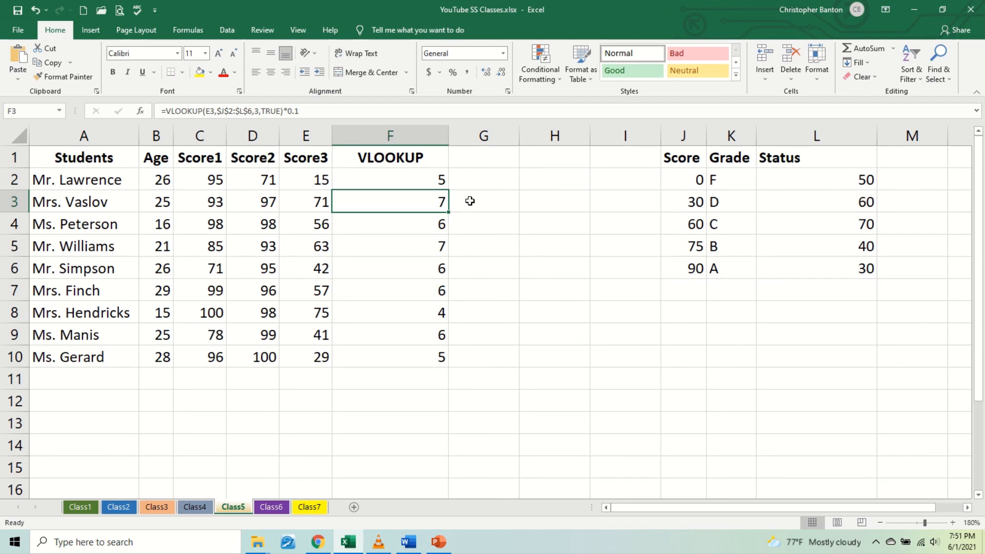
# - Compare the Status value in L3 with the multiplied VLOOKUP formulas in F3 through F5 and F10
pyautogui.click(819, 212)
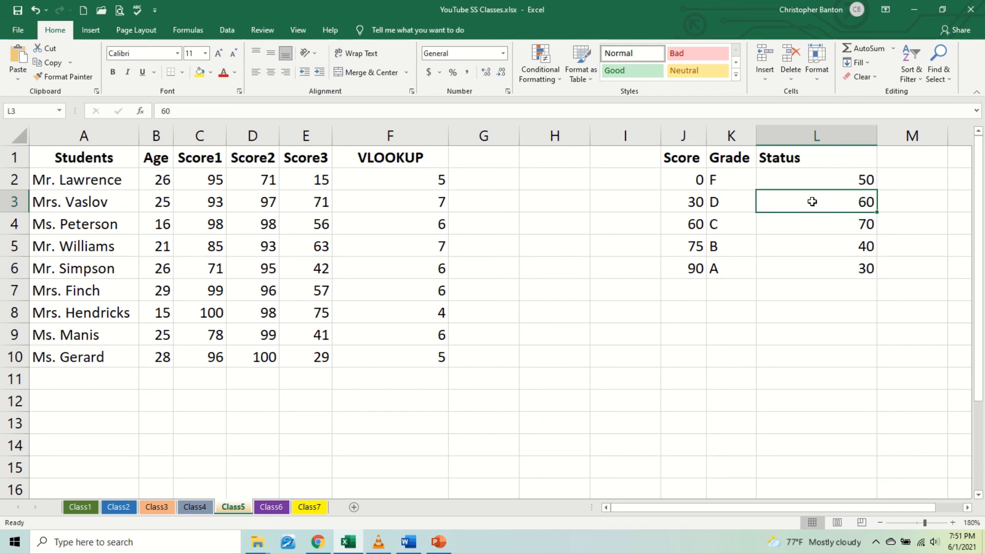
pyautogui.doubleClick(813, 202)
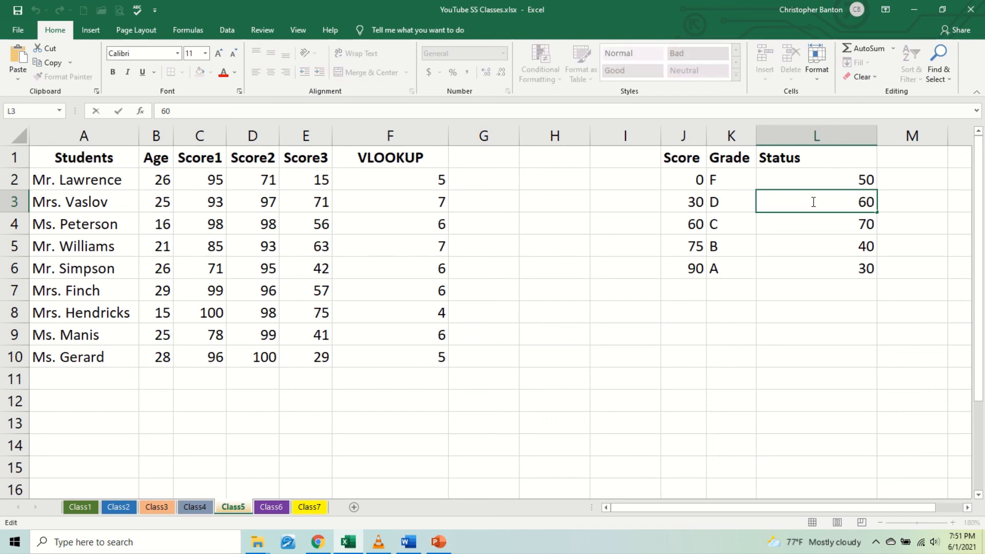
pyautogui.click(436, 201)
pyautogui.doubleClick(434, 205)
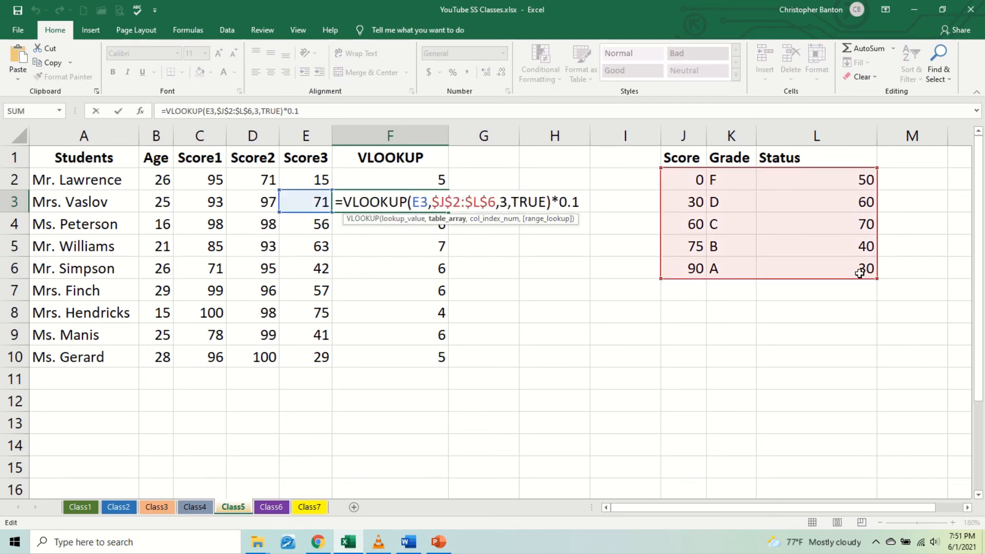
pyautogui.press('Return')
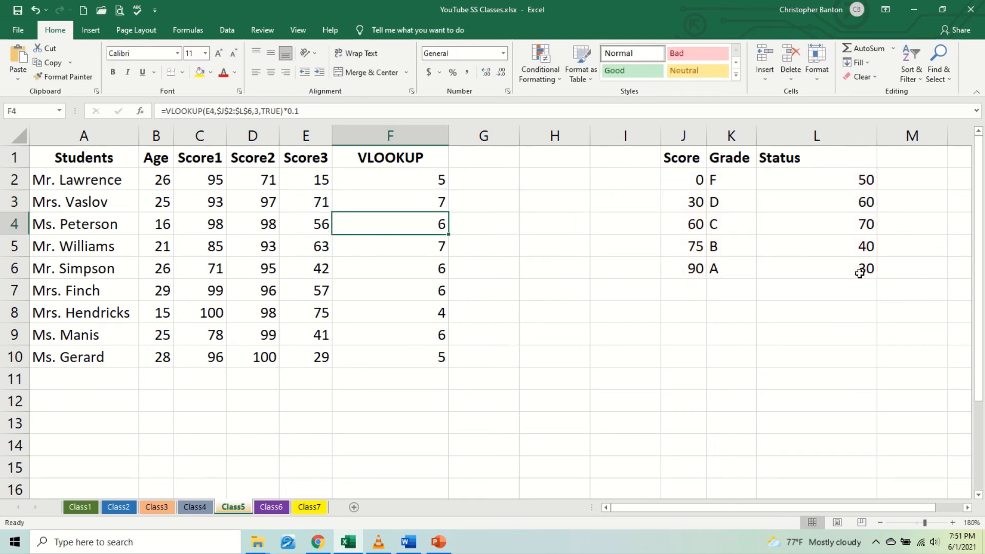
pyautogui.press('Down')
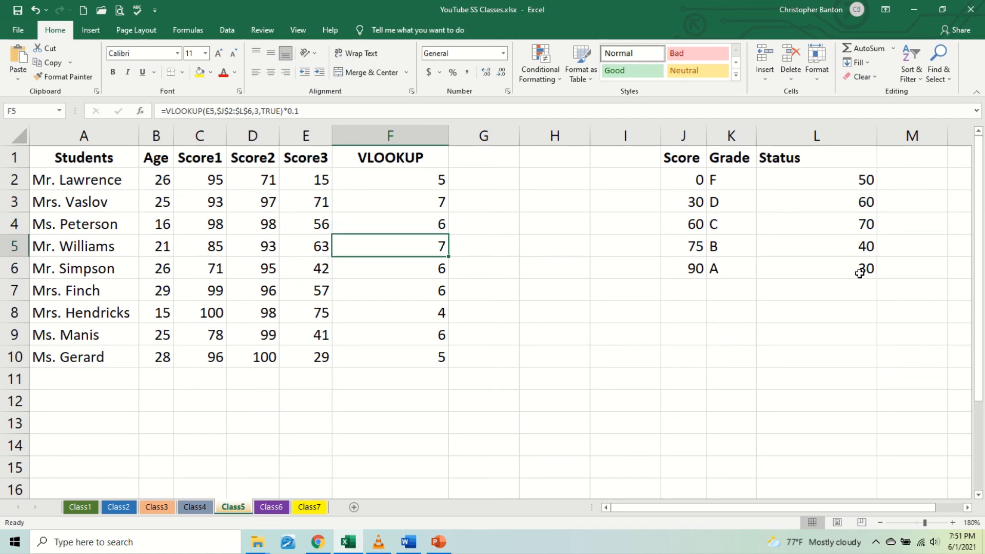
pyautogui.press('Up')
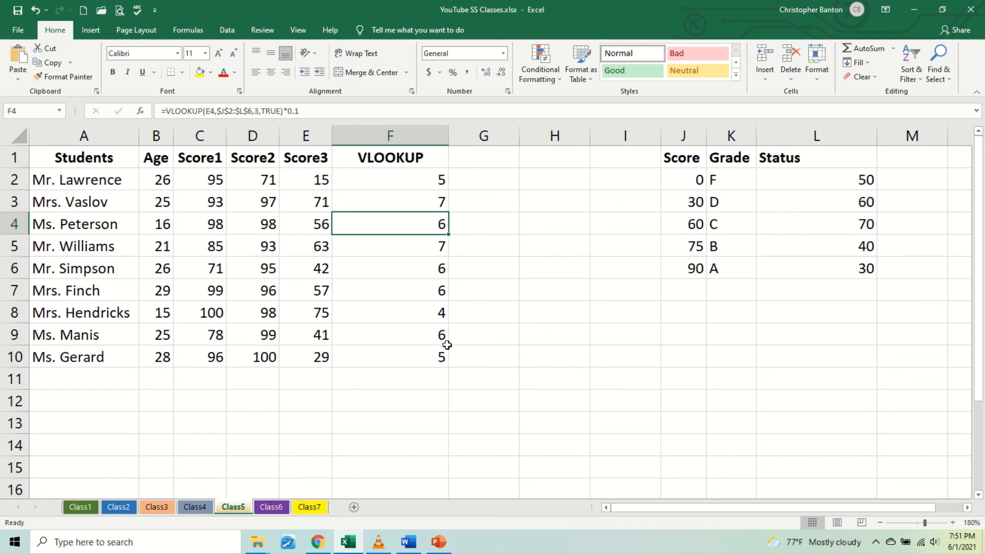
pyautogui.doubleClick(435, 360)
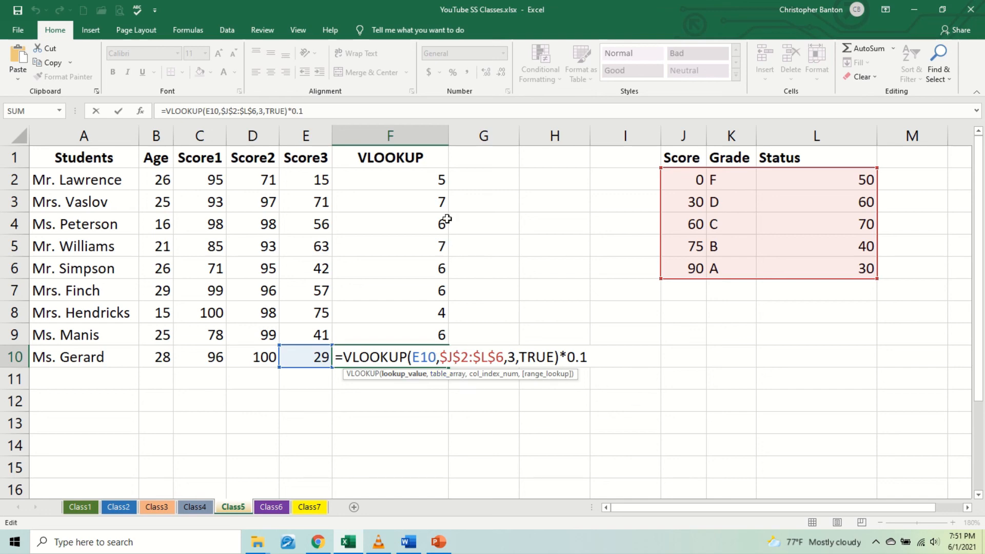
# - Autofit the width of column F to its contents and review the formula in F2 without changing it
pyautogui.doubleClick(449, 139)
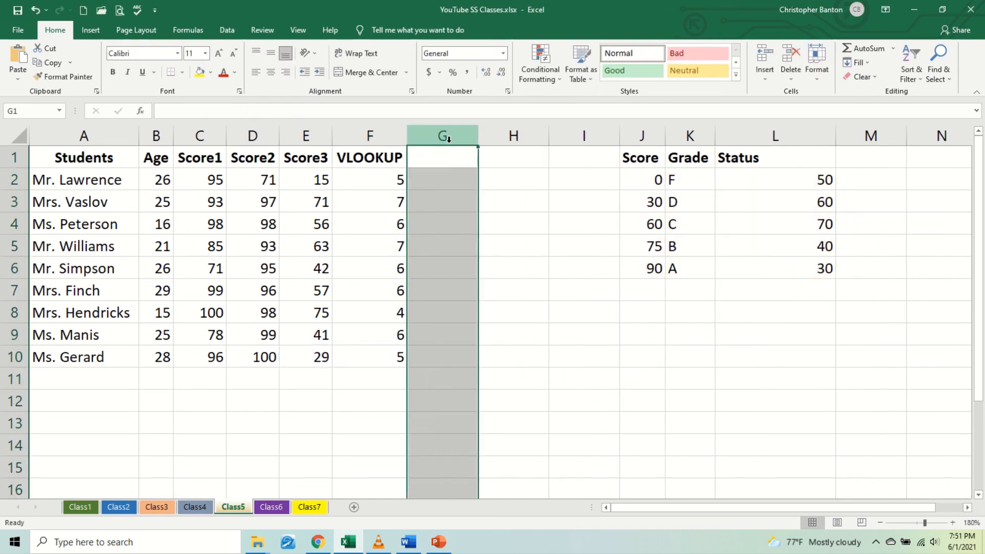
pyautogui.doubleClick(395, 181)
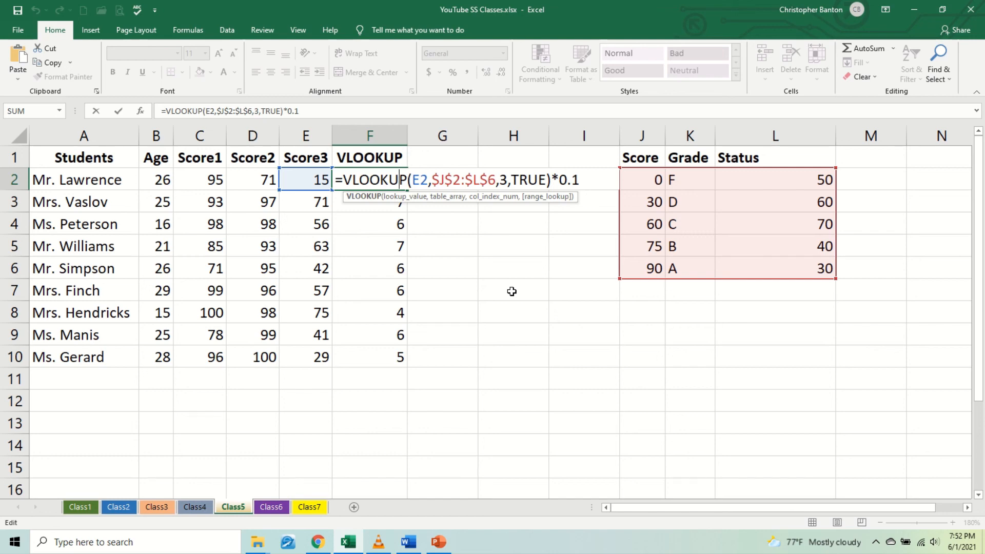
pyautogui.click(476, 369)
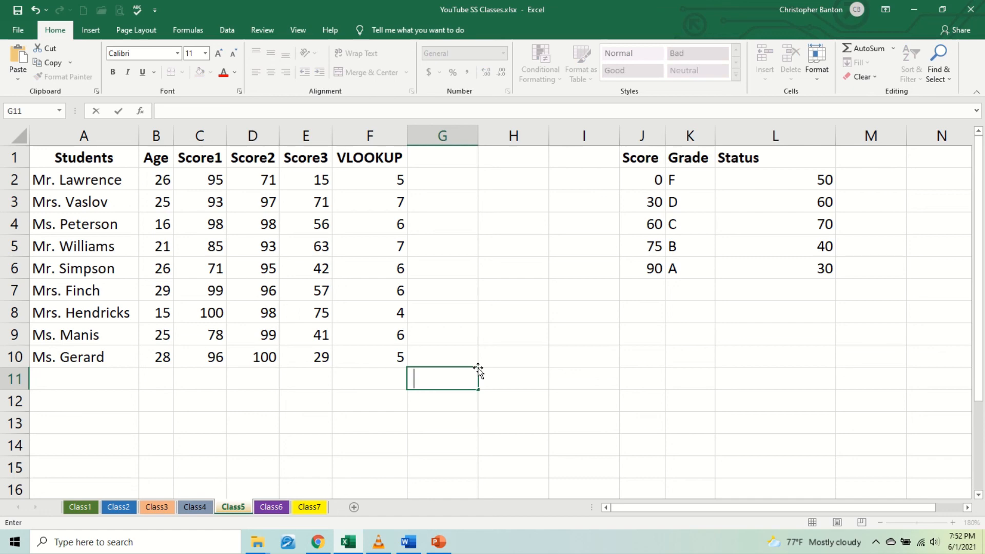
pyautogui.press('Escape')
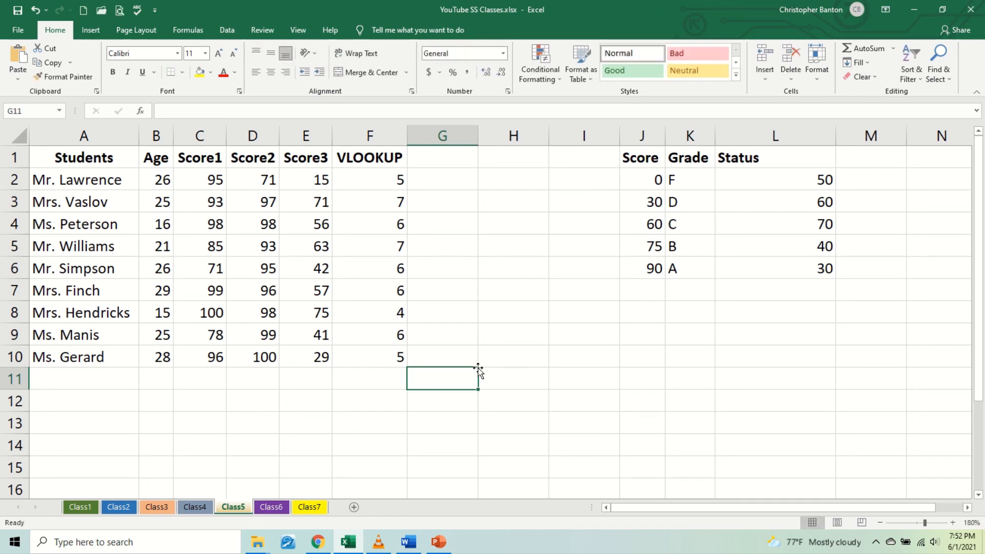